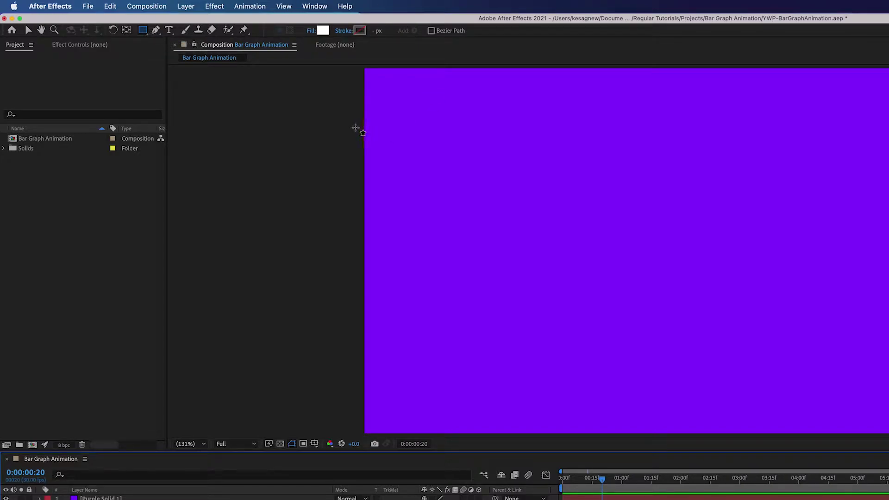
- Set the shape defaults to Fill None and Stroke Solid Color
click(311, 31)
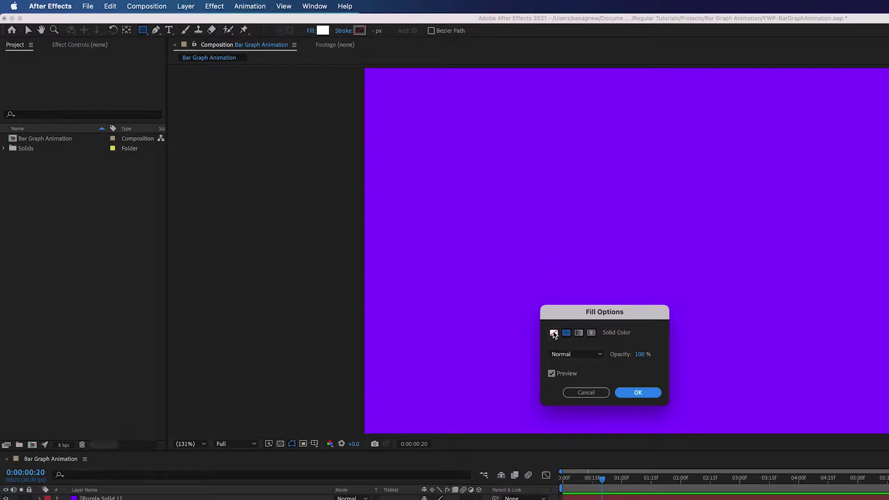
click(554, 333)
click(640, 393)
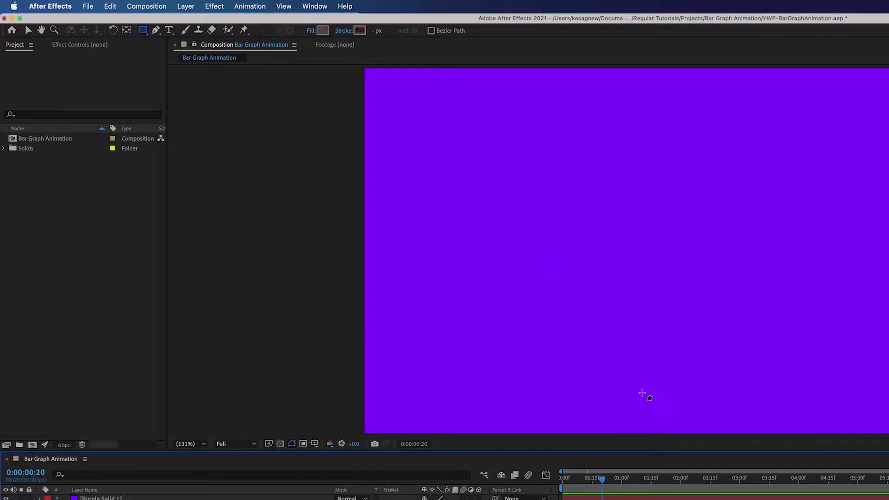
click(342, 32)
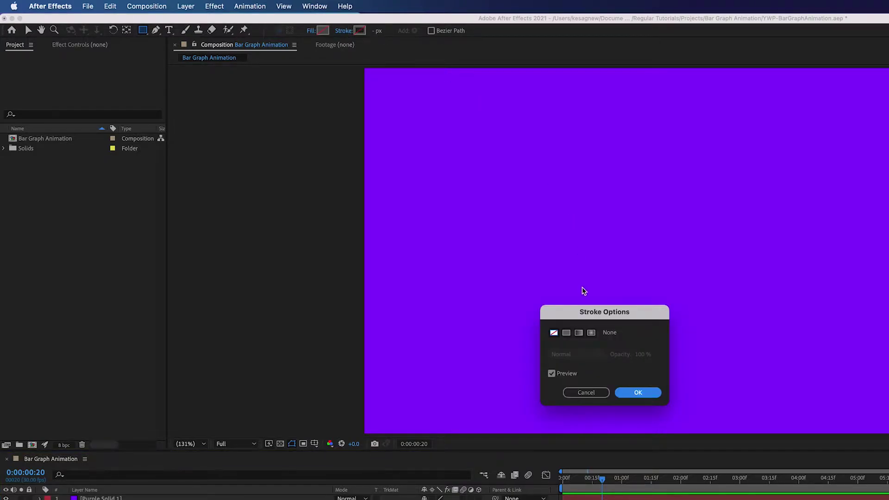
click(567, 334)
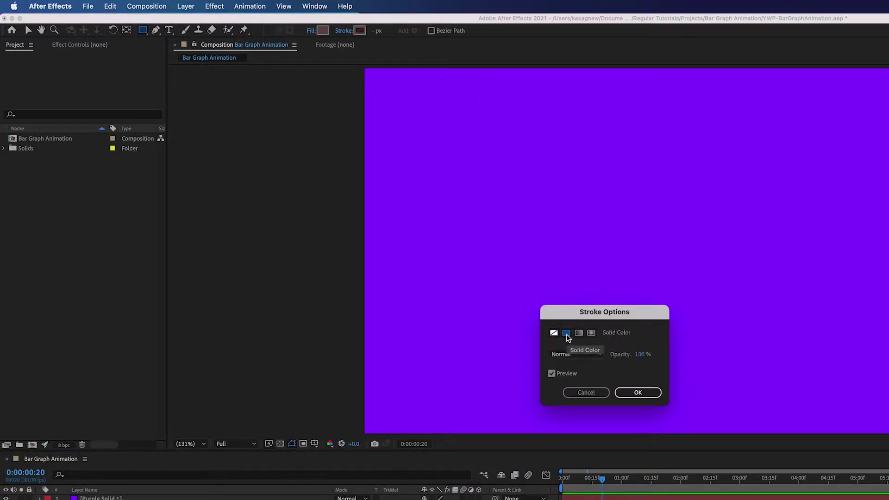
click(637, 391)
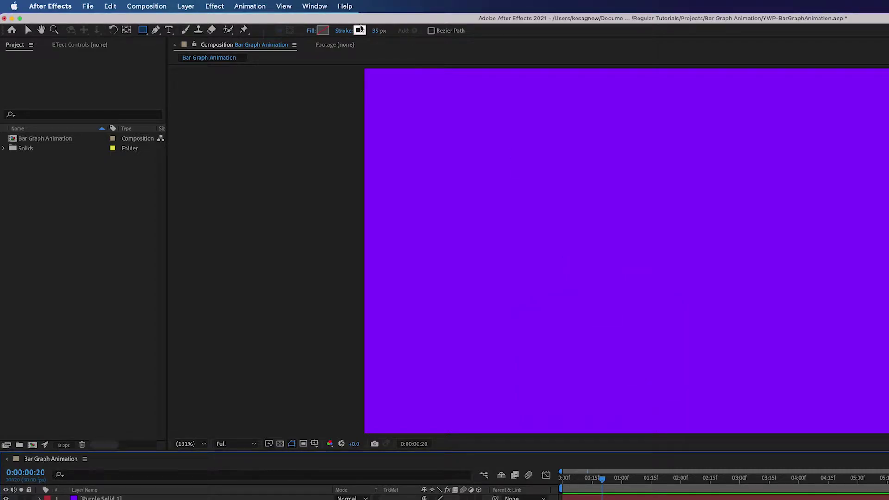
- Give the stroke a 35 px width and white (FFFFFF) colour
click(379, 31)
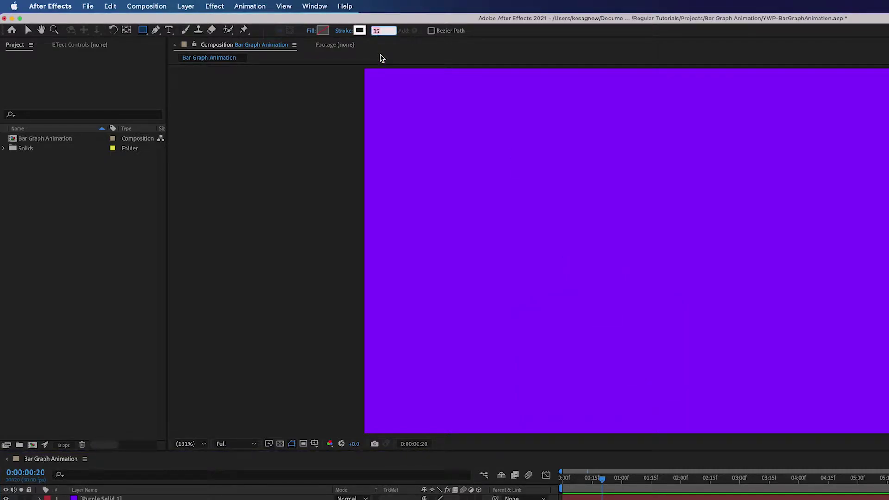
click(381, 58)
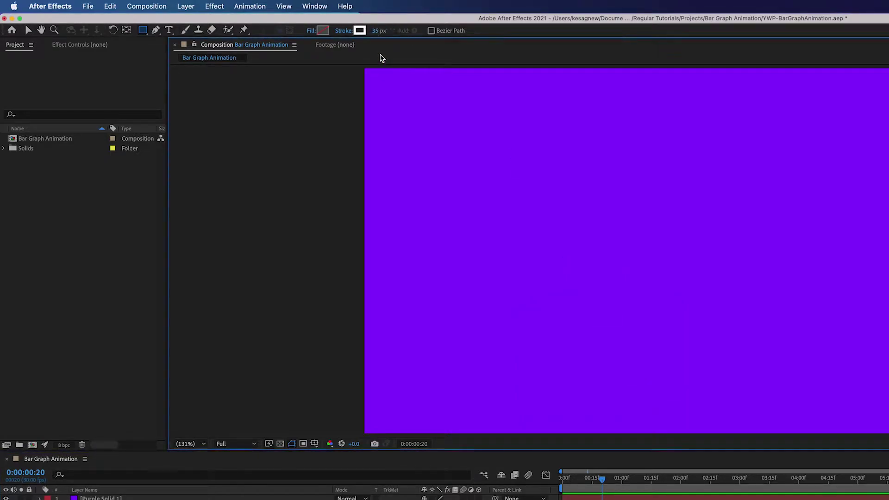
click(360, 30)
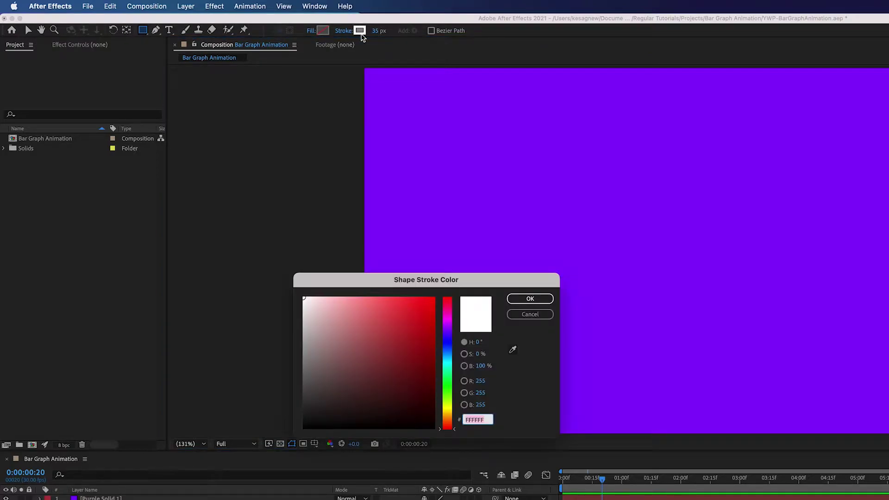
click(542, 299)
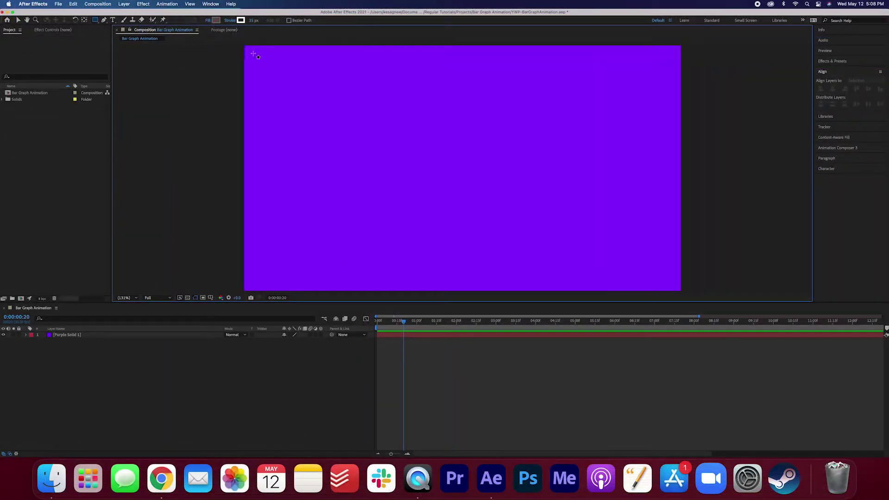
- Draw an outlined rectangle over the composition and centre it horizontally and vertically
drag(253, 55, 628, 274)
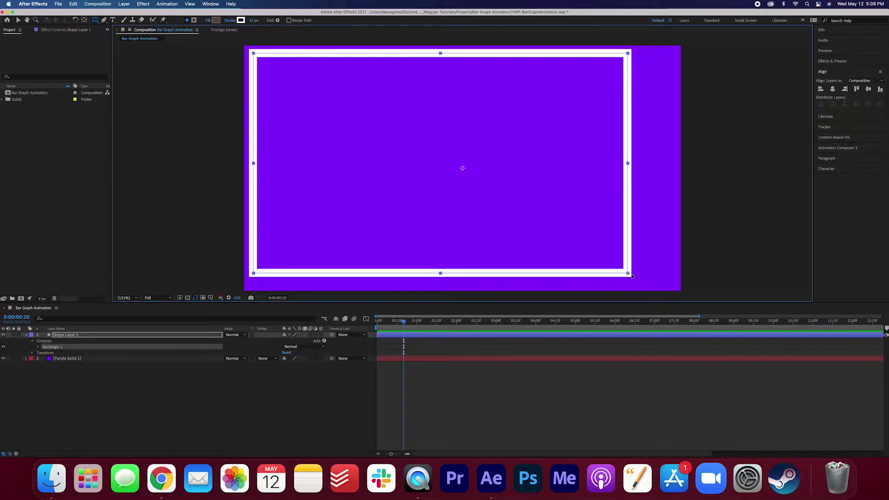
click(832, 89)
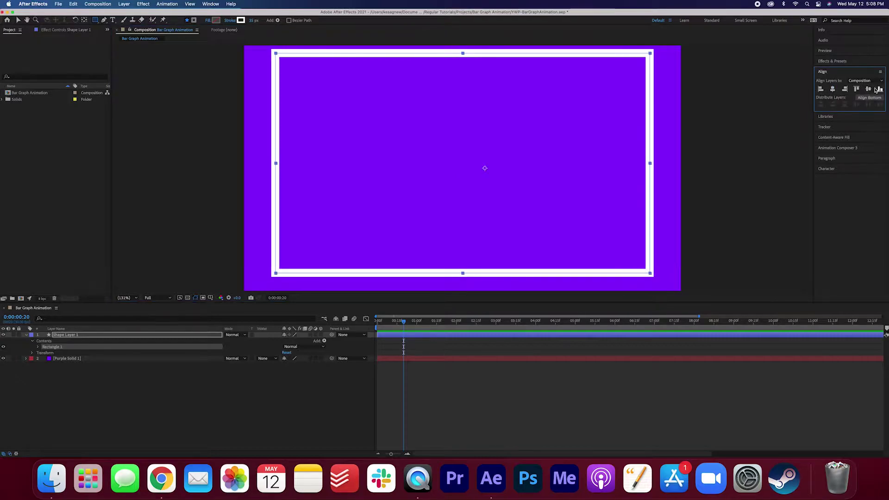
click(869, 89)
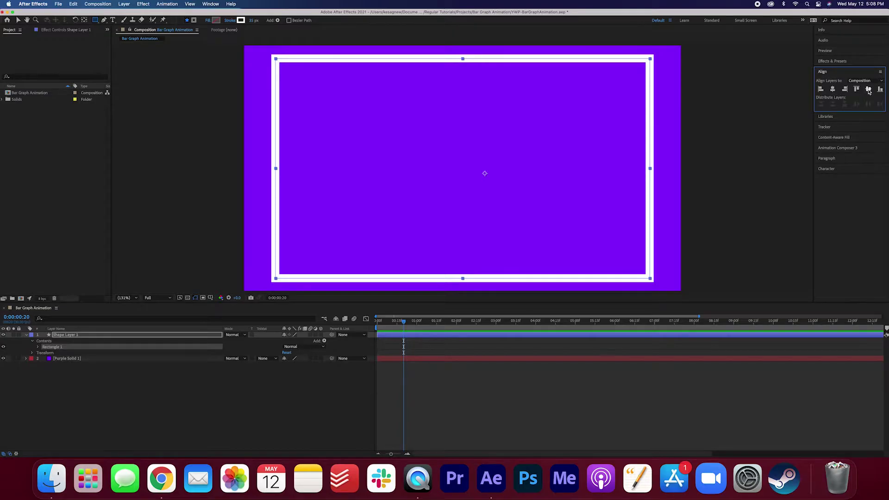
- Rename the rectangle's layer to Base, lock it, and collapse its properties
right_click(105, 335)
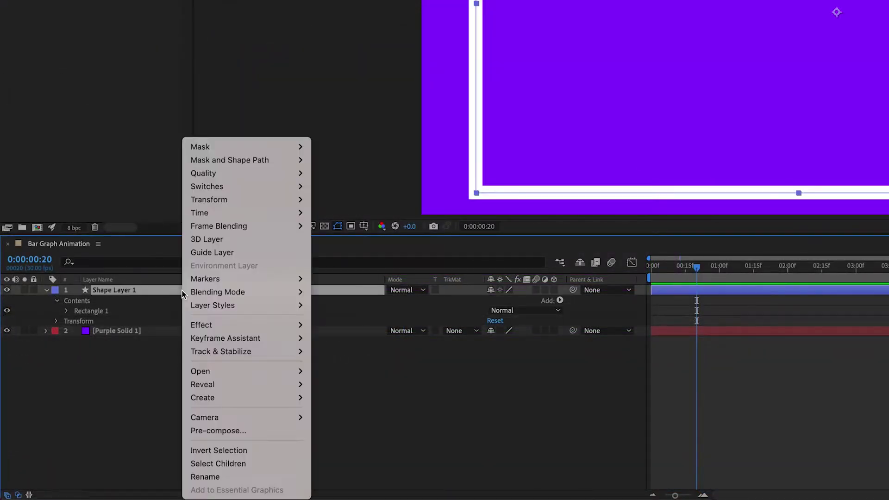
click(206, 477)
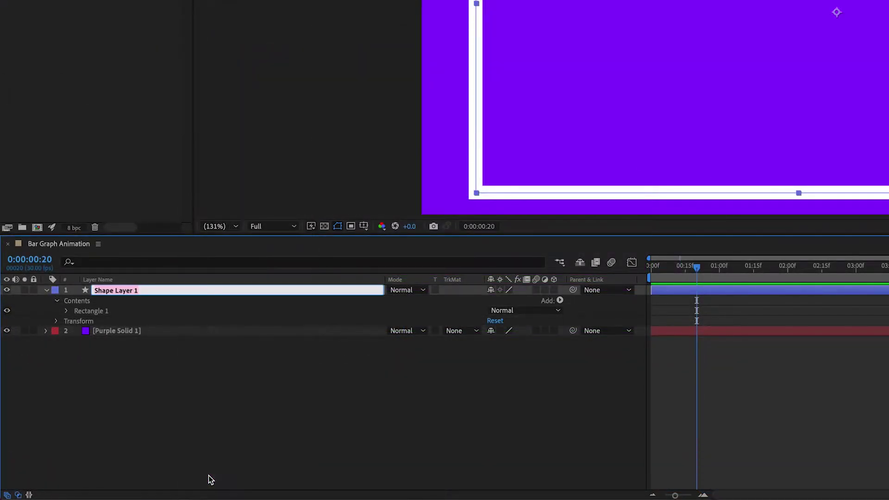
text(Base)
key(Return)
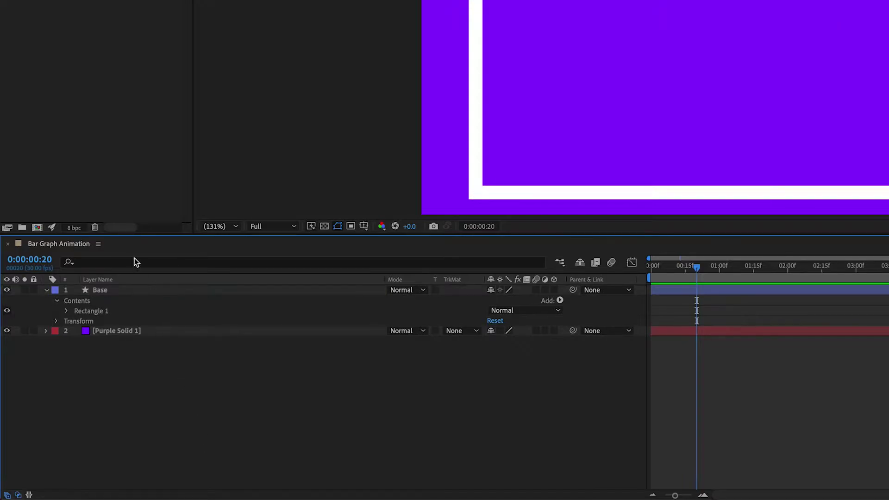
click(33, 291)
click(46, 291)
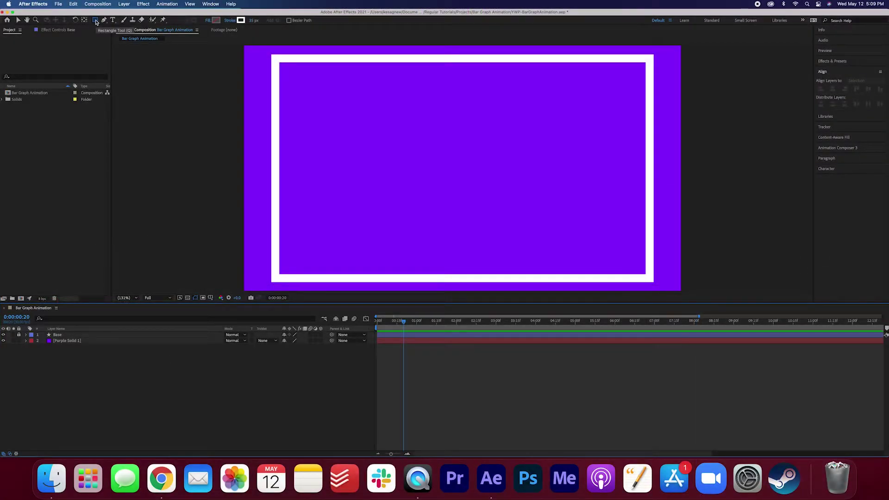
- With the Rectangle tool, set new shapes to a solid white fill and no stroke
click(96, 21)
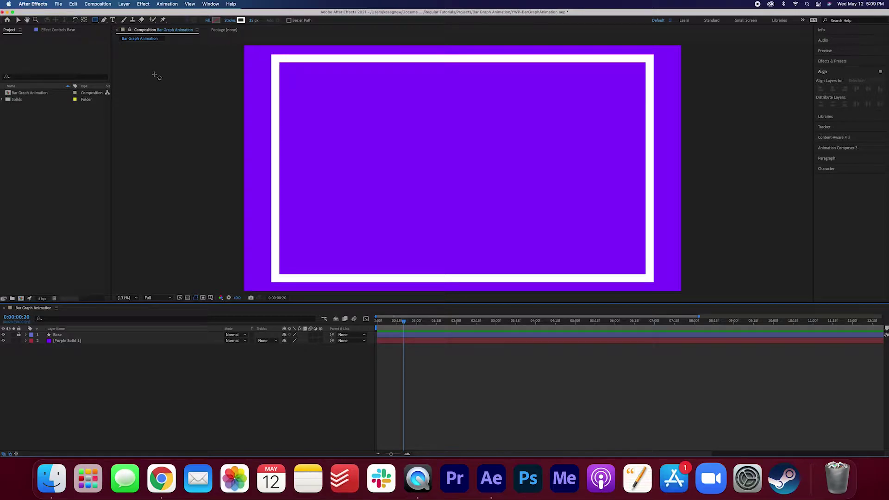
click(209, 21)
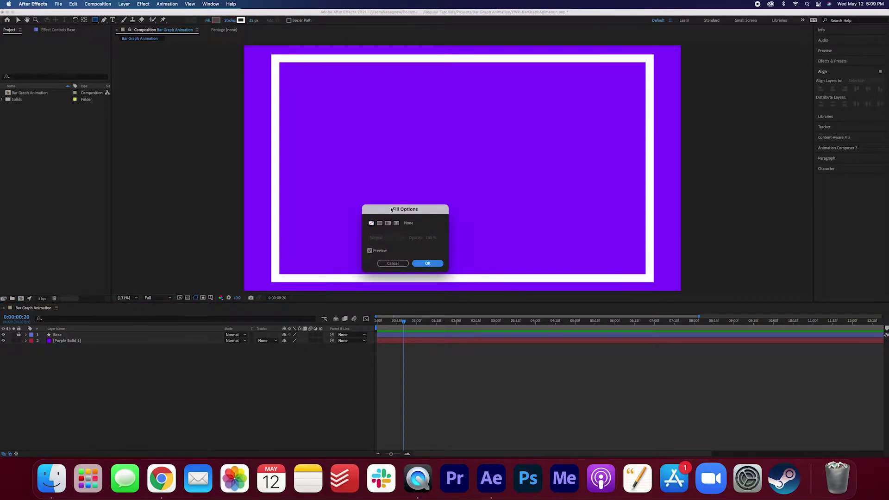
click(380, 224)
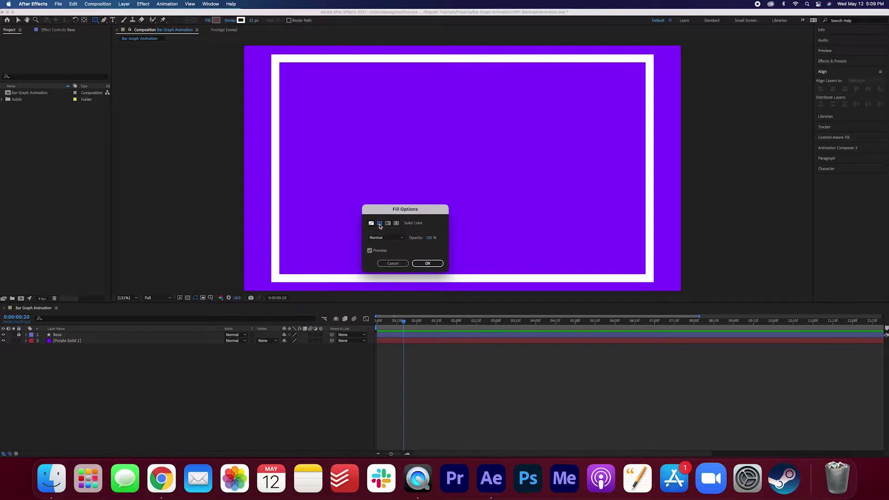
click(428, 263)
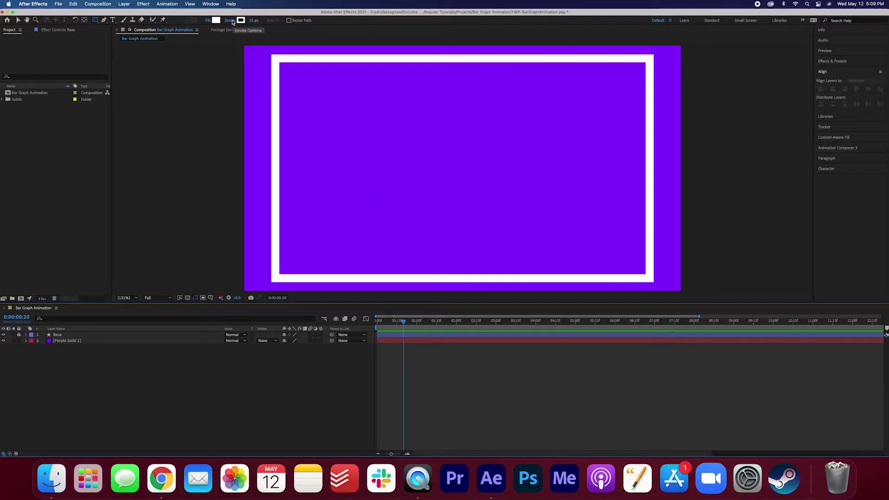
click(231, 21)
click(372, 223)
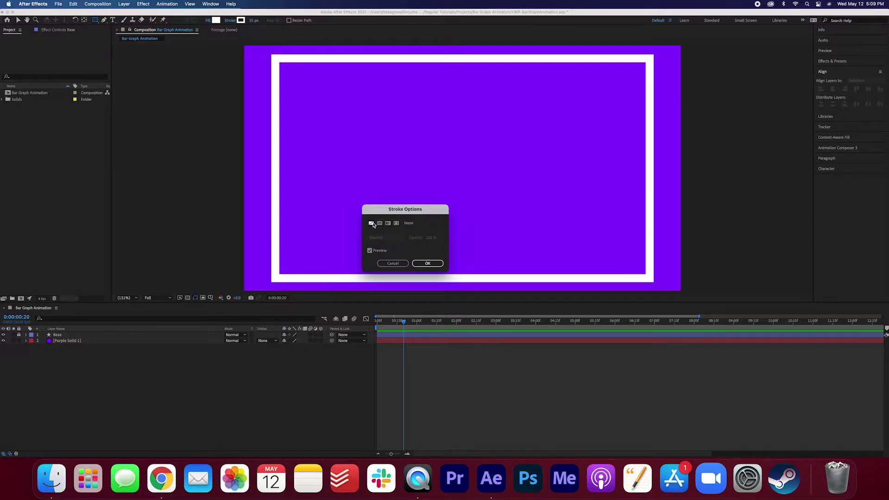
click(426, 263)
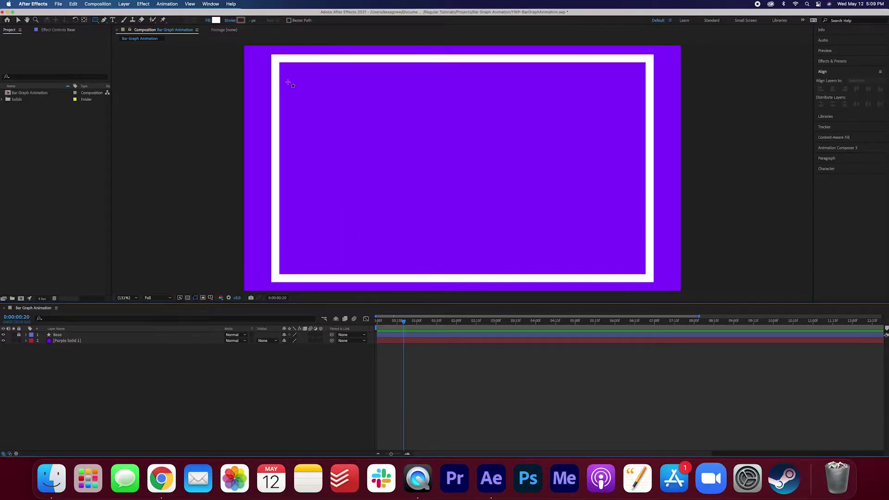
- Draw a tall white bar inside the frame, name its layer Bar 1, and duplicate it
drag(296, 80, 328, 277)
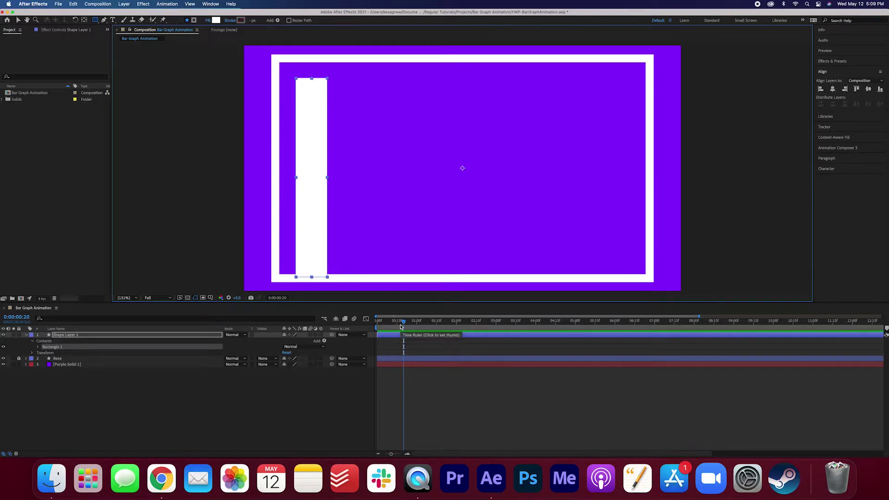
click(26, 334)
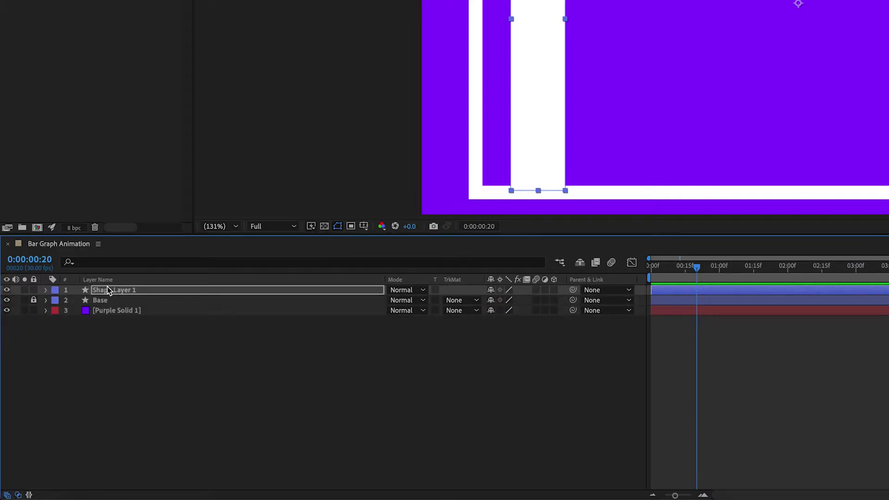
right_click(107, 290)
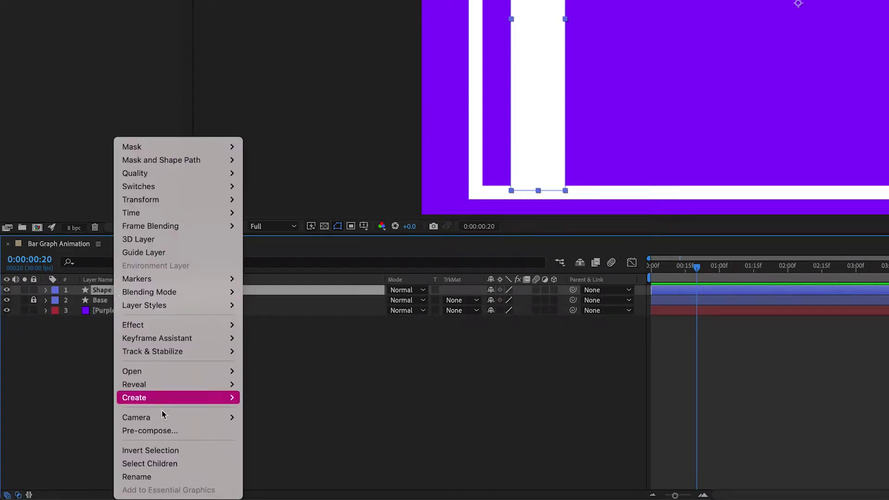
click(159, 479)
text(Bar 1)
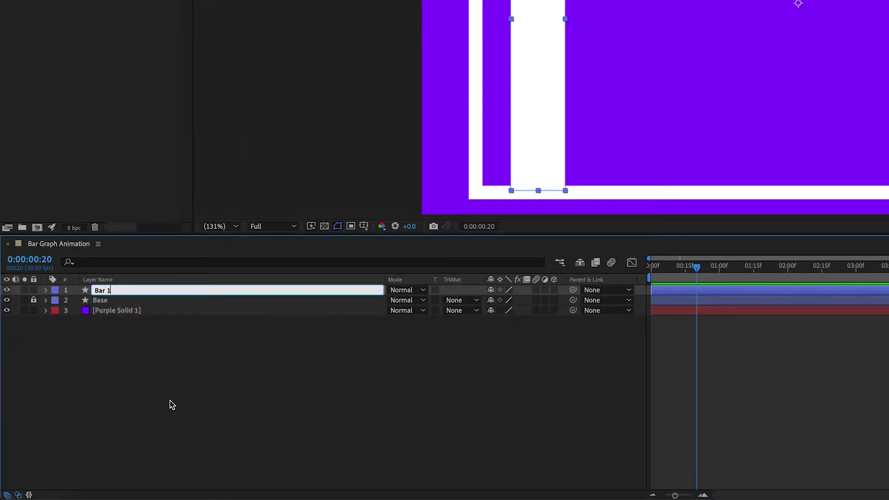
key(Return)
click(146, 291)
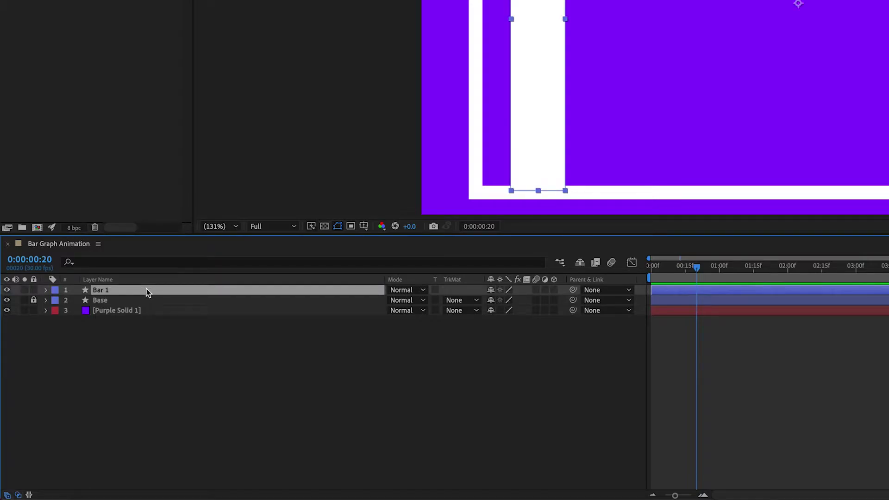
key(ctrl+d)
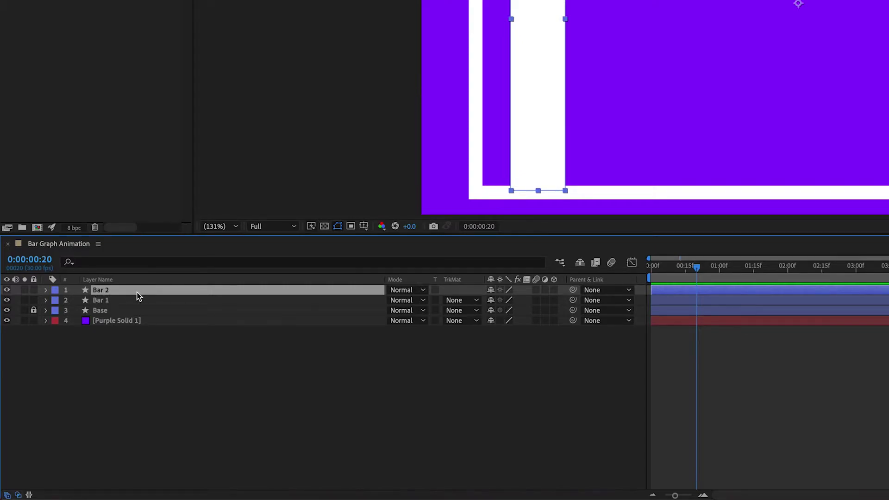
- Move Bar 2 to the right, then duplicate it as Bar 3 placed further right
key(p)
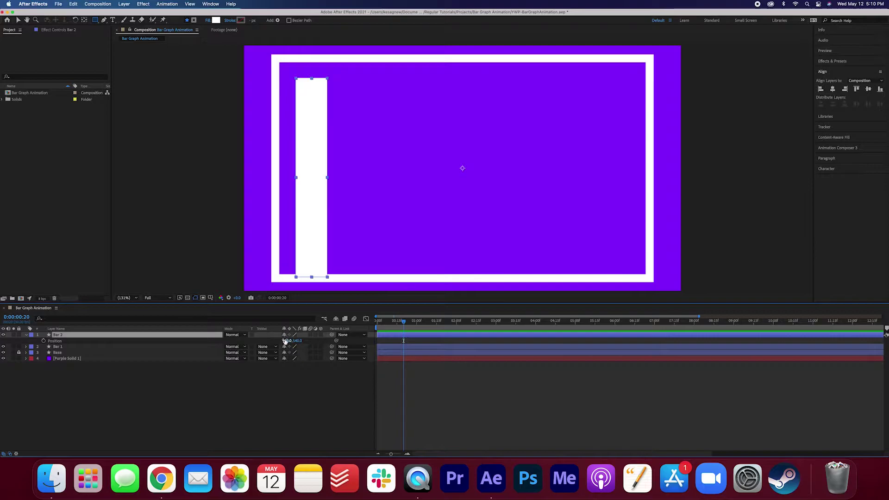
drag(285, 341, 371, 334)
key(super+d)
drag(293, 341, 352, 340)
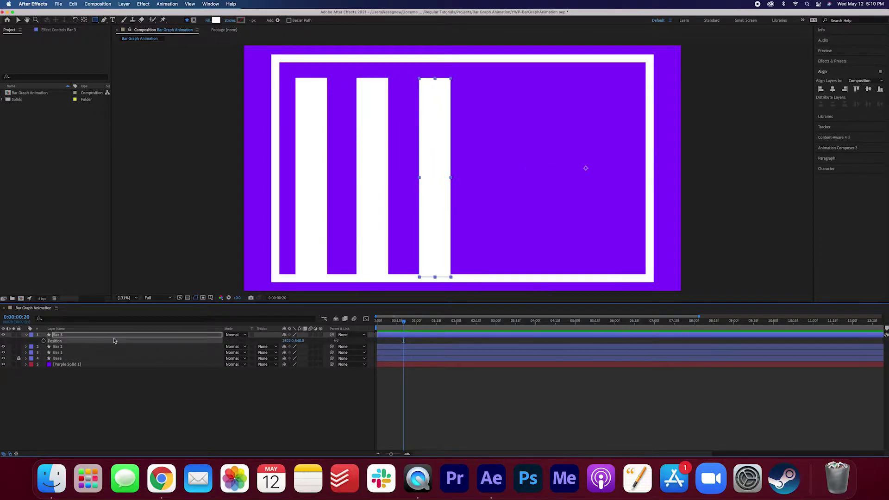
- Duplicate into Bars 4 and 5, nudge Bar 5 right, and select all five bar layers
key(super+d)
key(super+d)
key(shift+Right)
key(shift+Right)
key(shift+Right)
key(shift+Right)
key(shift+Right)
key(shift+Right)
key(shift+Right)
key(shift+Right)
key(shift+Right)
key(shift+Right)
key(shift+Right)
key(shift+Right)
key(shift+Right)
key(shift+Right)
key(shift+Right)
key(shift+Right)
key(shift+Right)
key(shift+Right)
key(shift+Right)
key(shift+Right)
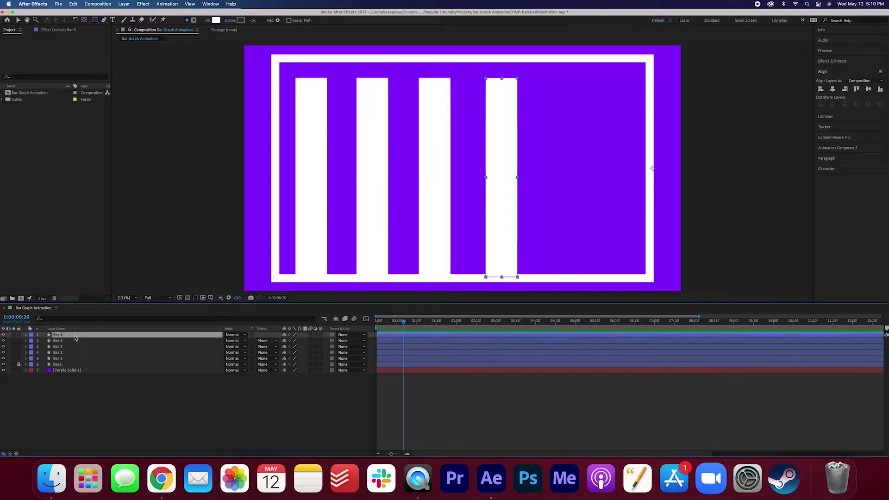
key(shift+Right)
key(shift+Right)
key(shift+Right)
key(shift+Right)
key(shift+Right)
key(shift+Right)
key(shift+Right)
key(shift+Right)
key(shift+Right)
key(shift+Right)
key(shift+Right)
key(shift+Right)
key(shift+Right)
key(shift+Right)
key(shift+Right)
key(shift+Right)
key(shift+Right)
key(shift+Right)
key(shift+Right)
key(shift+Right)
key(shift+Left)
key(shift+Left)
key(shift+Left)
key(shift+Left)
key(shift+Left)
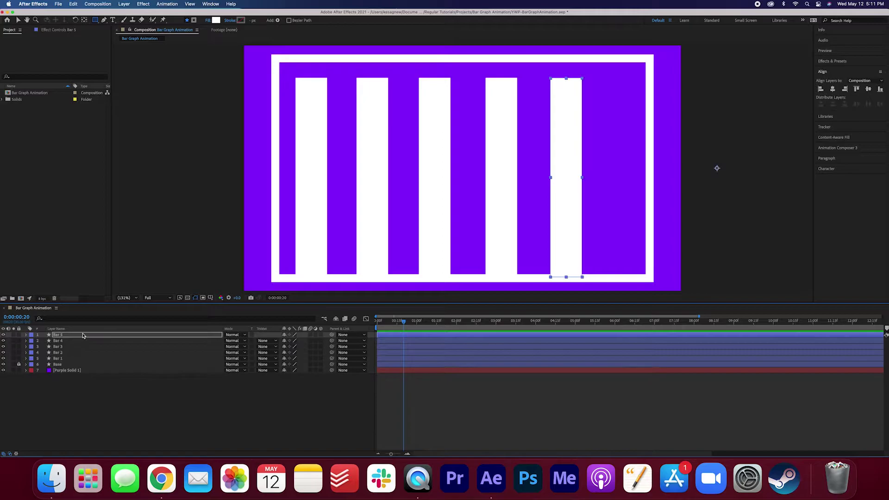
click(83, 336)
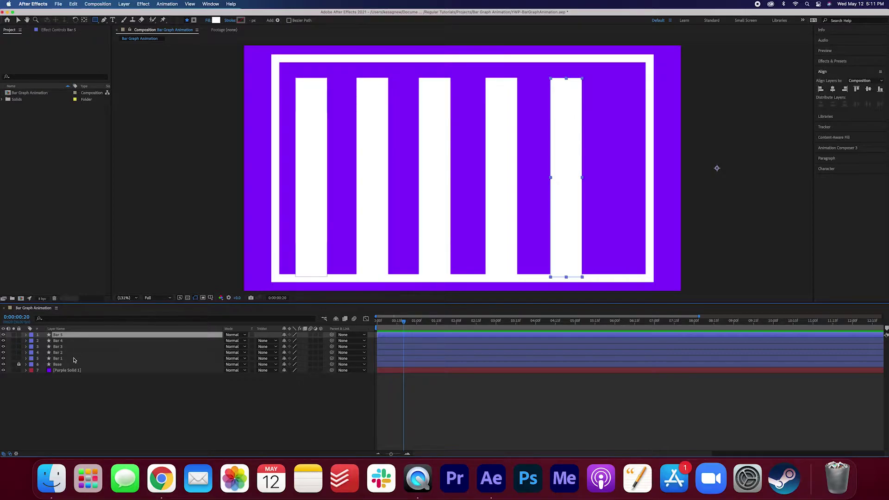
shift+click(66, 360)
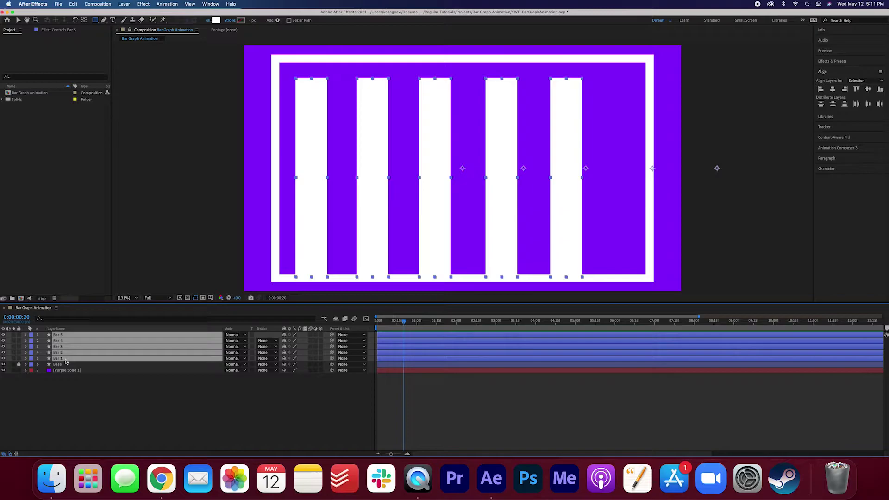
- Scrub the five bars' X Position together to centre them in the frame
key(p)
drag(288, 341, 319, 341)
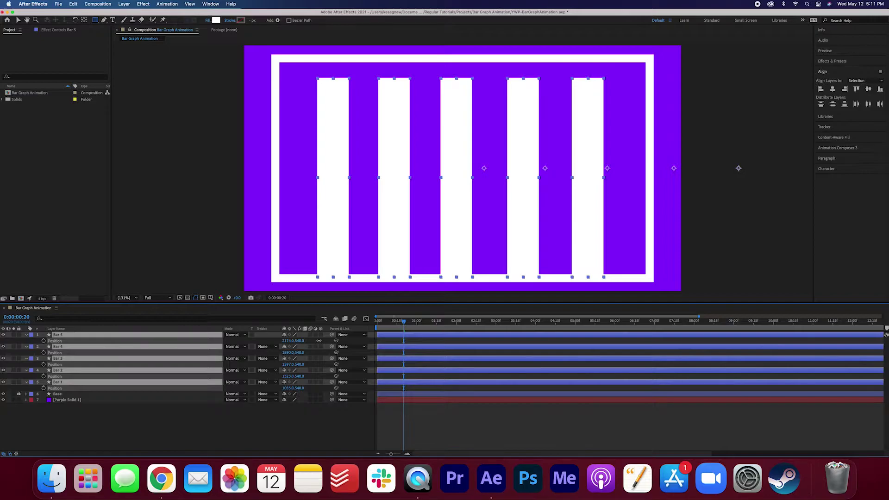
click(103, 391)
key(p)
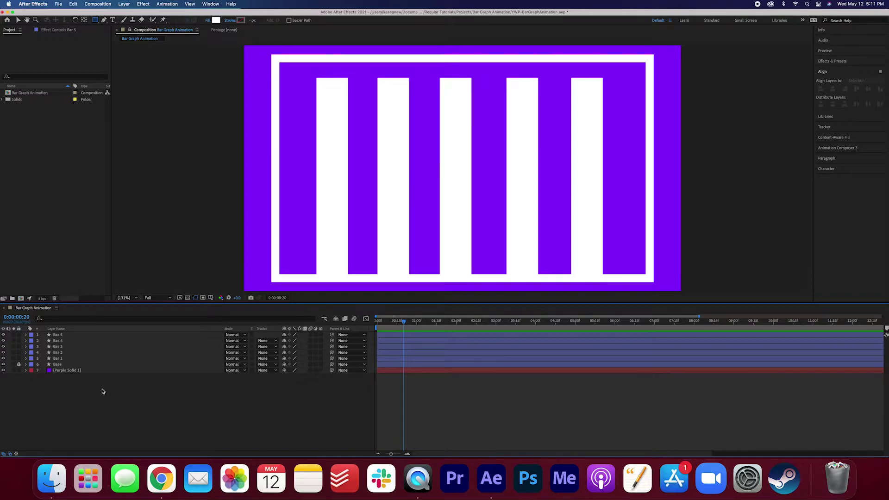
- Lower Bar 1 to a shorter height and reveal Position on Bars 2 through 5
click(212, 359)
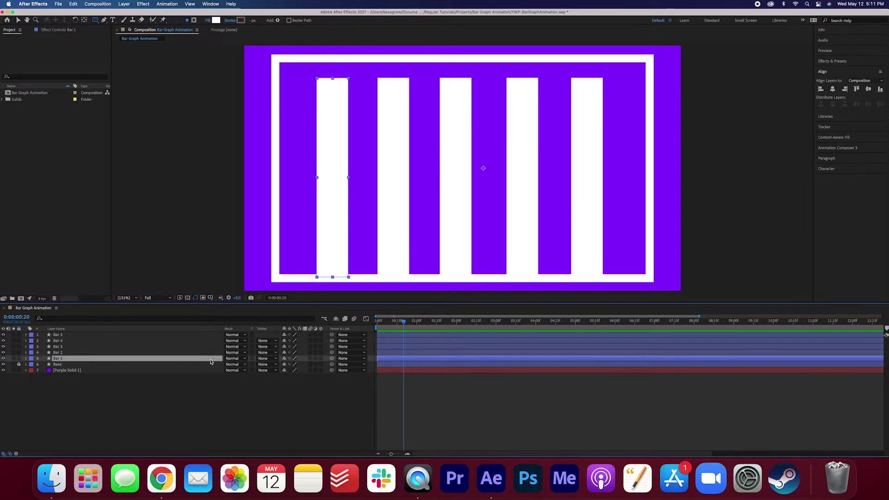
key(p)
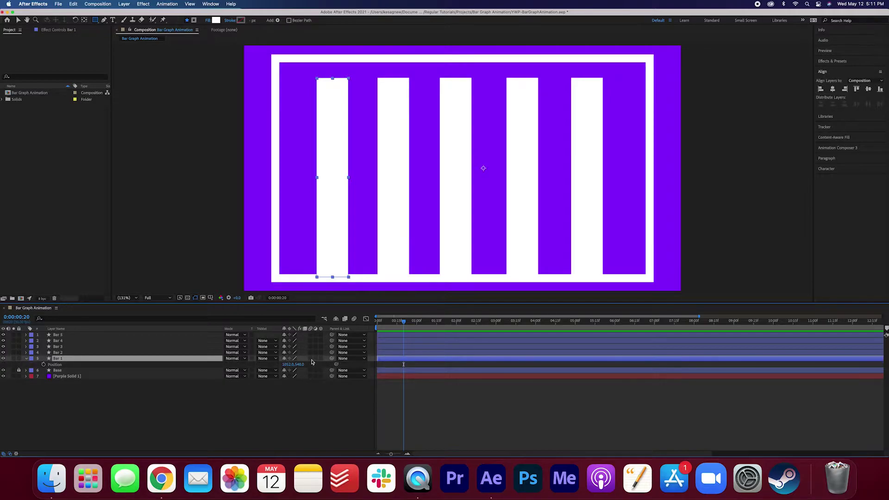
drag(299, 365, 383, 374)
click(139, 353)
key(p)
click(139, 346)
key(p)
click(139, 340)
key(p)
click(124, 335)
key(p)
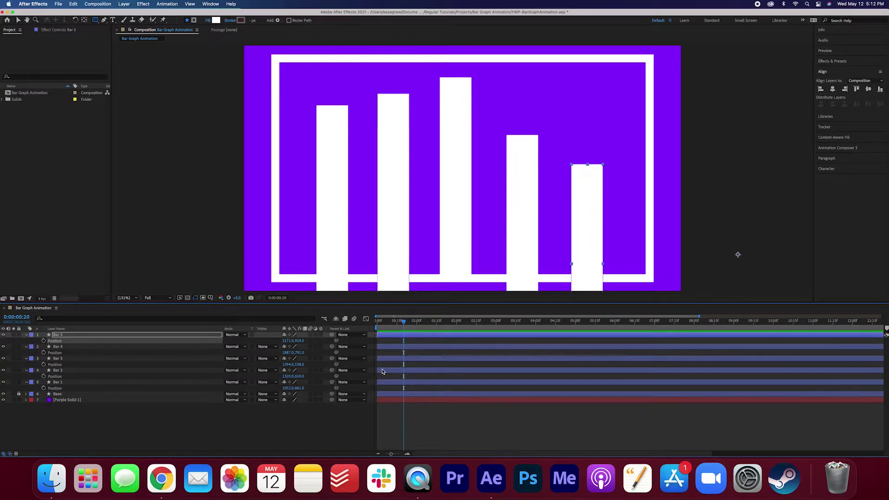
- Zoom the timeline and put the current time at frame 10
key(equal)
key(equal)
key(equal)
key(equal)
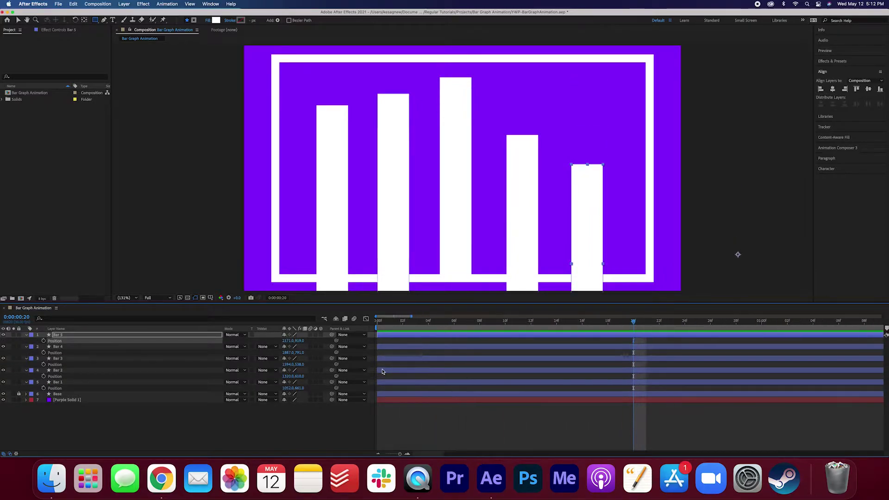
key(minus)
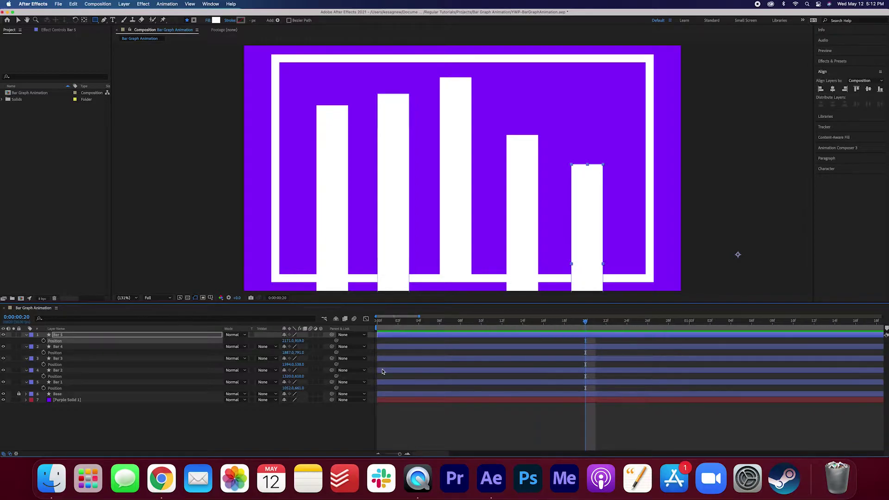
key(equal)
click(486, 321)
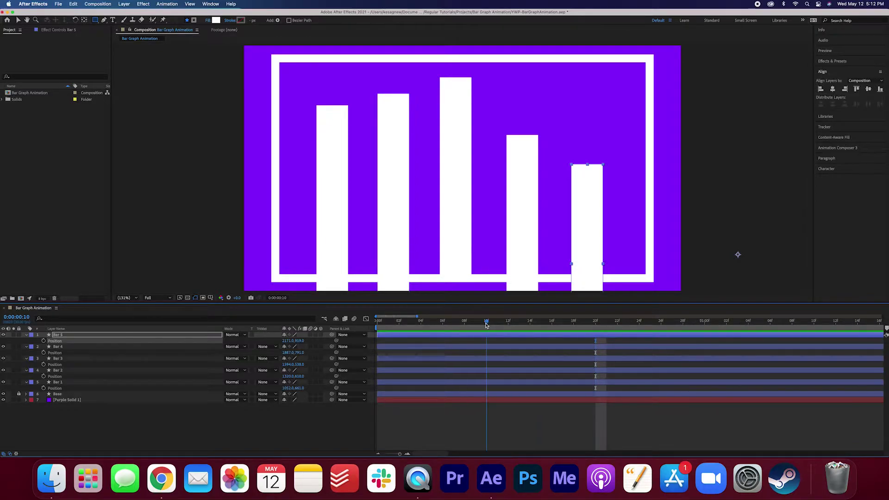
key(alt+shift+Left)
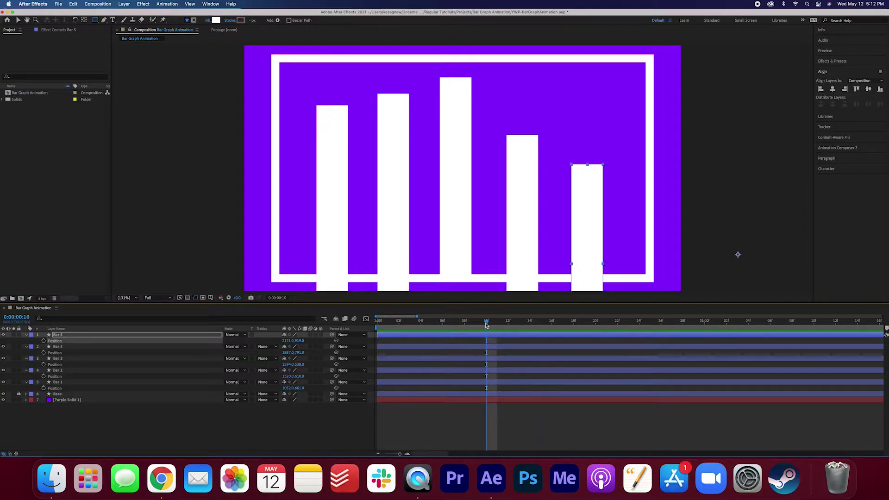
- Add Position keyframes to all five bars, then return the playhead to frame 0
click(66, 383)
shift+click(68, 336)
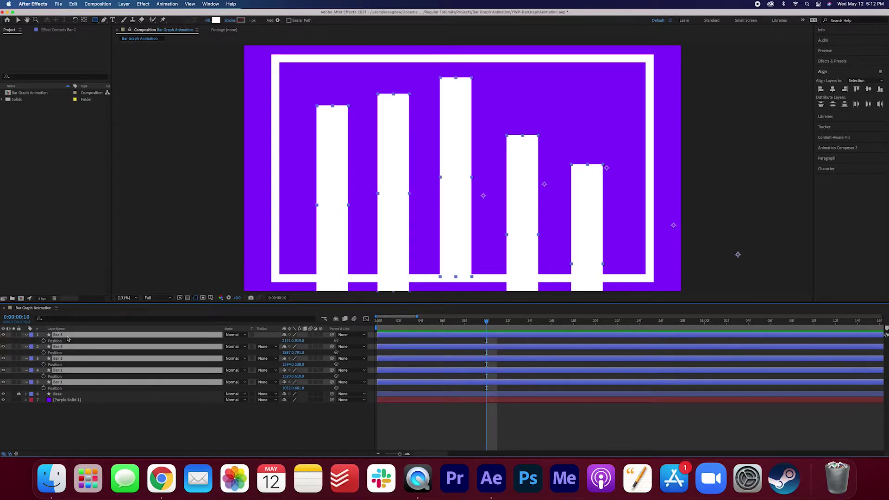
click(44, 341)
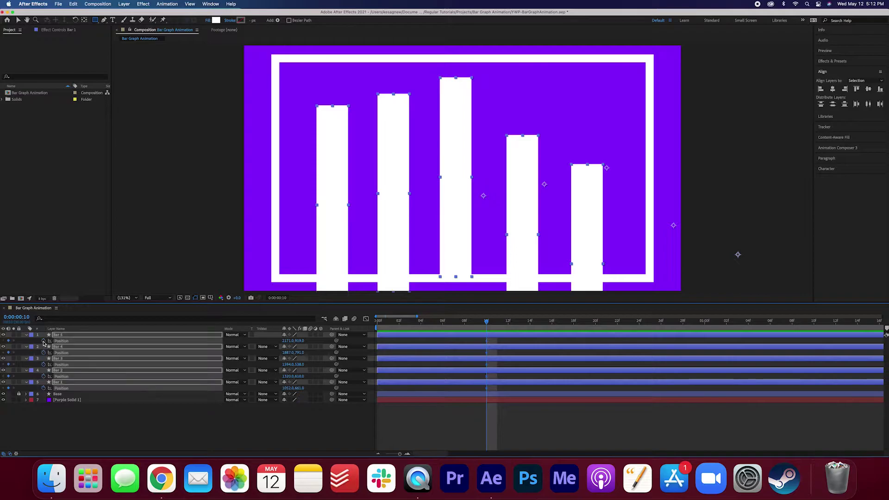
click(469, 321)
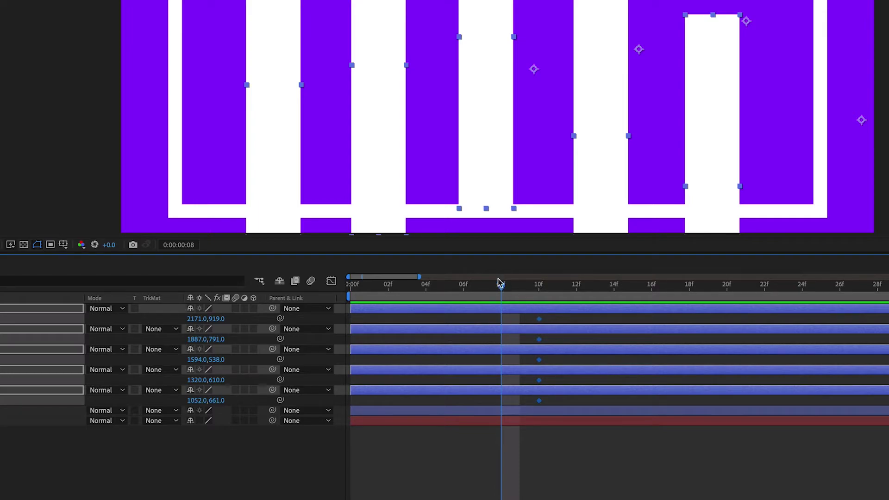
drag(502, 287, 311, 290)
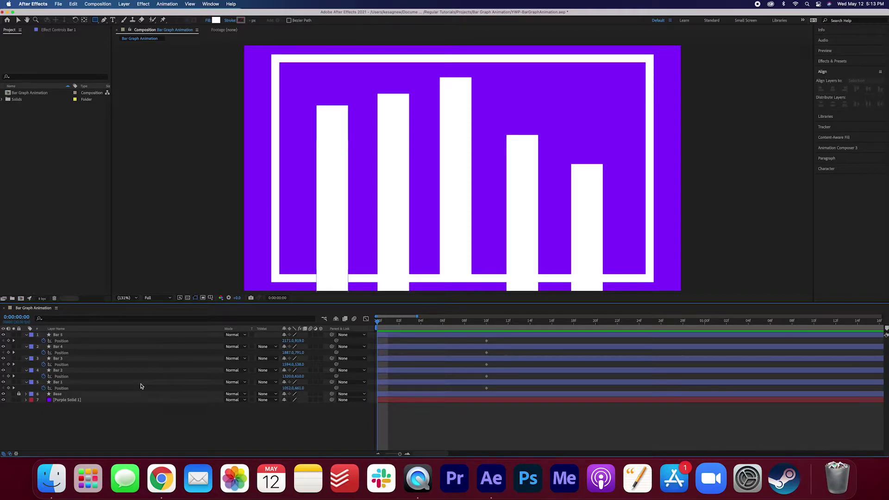
- At frame 0, scrub each bar's Y Position so all five sit below the baseline, then scrub to check
click(137, 382)
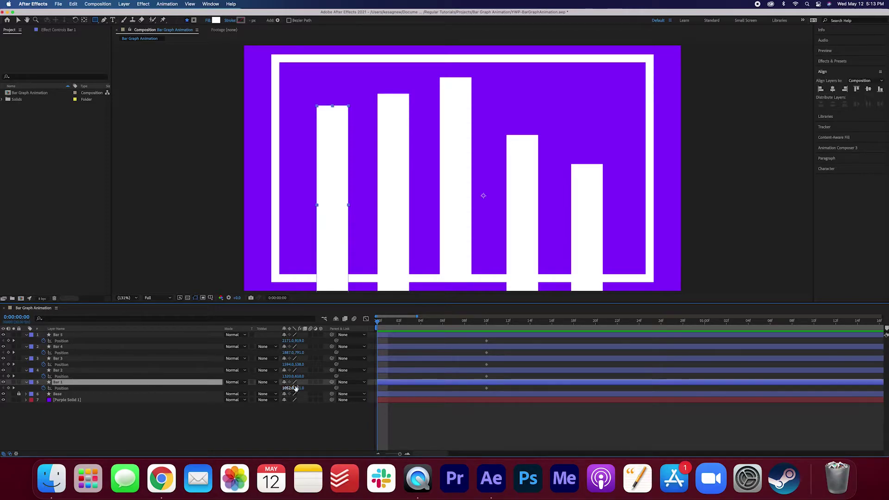
drag(296, 388, 536, 403)
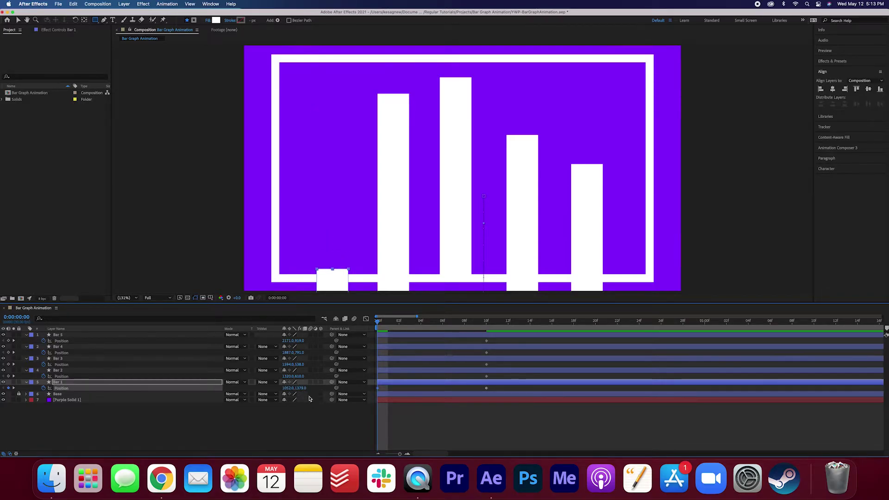
drag(304, 389, 322, 394)
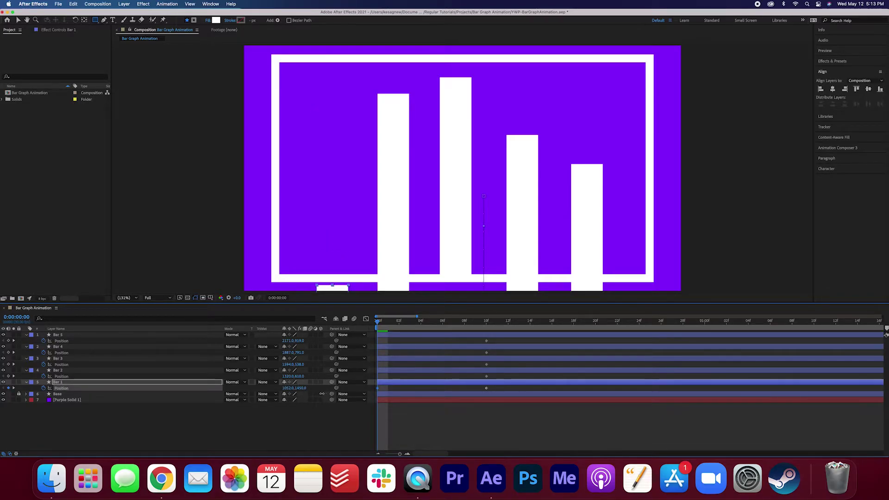
click(195, 371)
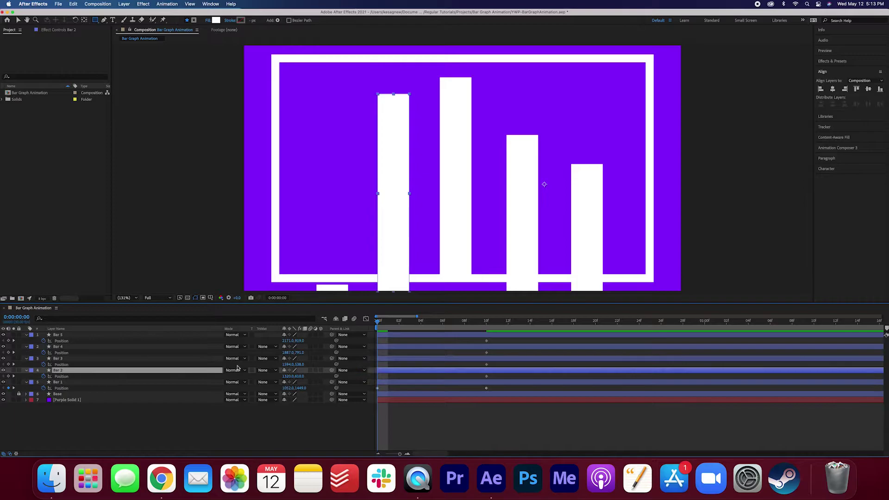
drag(297, 377, 571, 390)
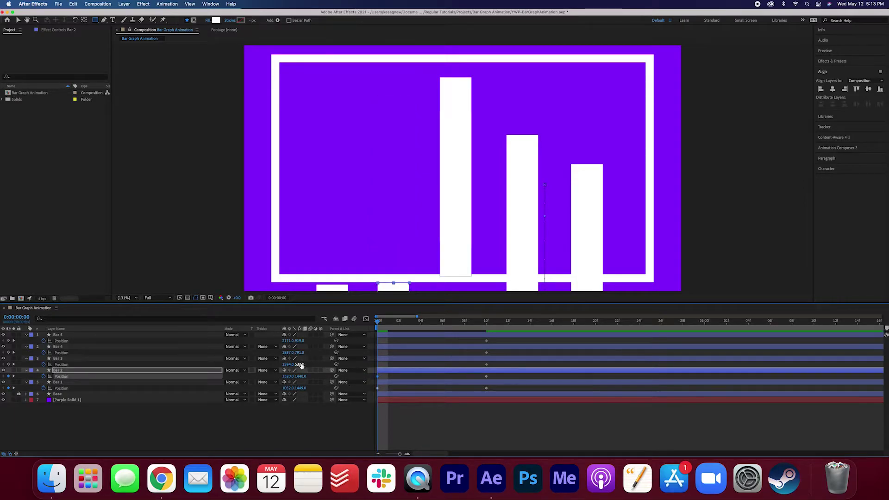
drag(299, 365, 588, 365)
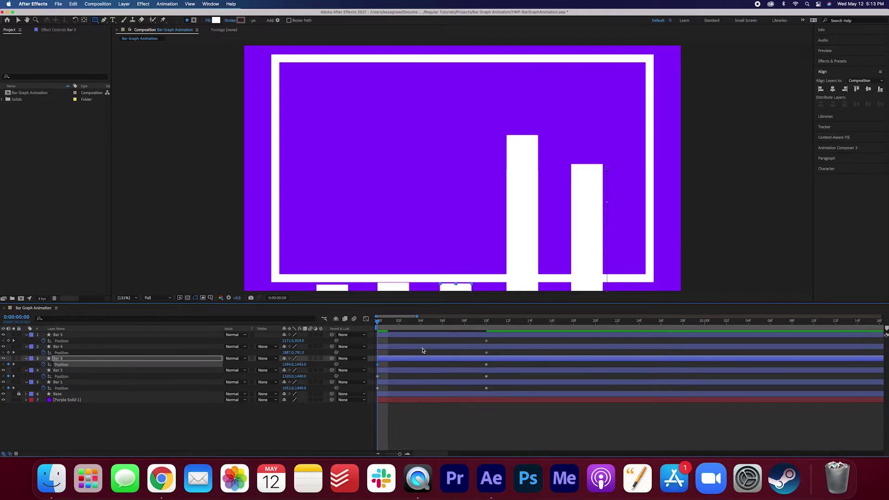
drag(301, 354, 515, 366)
drag(295, 340, 454, 374)
click(333, 428)
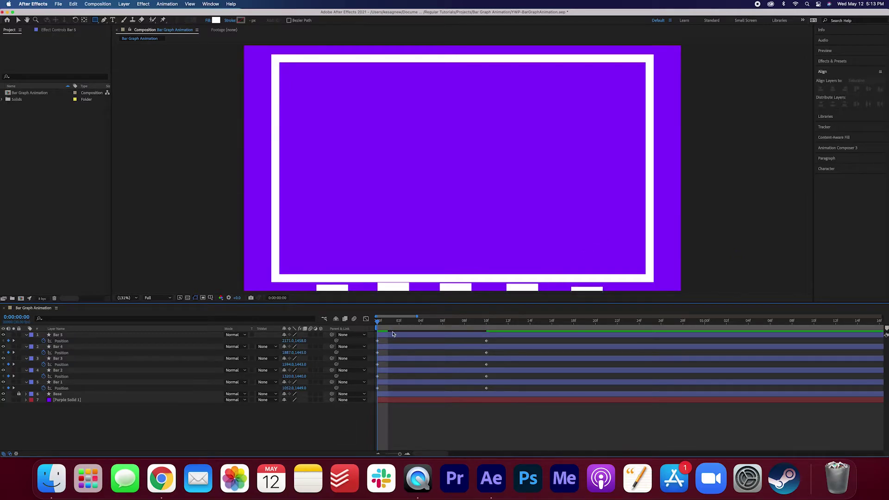
mouse_move(381, 325)
mouse_down()
mouse_move(399, 324)
mouse_move(368, 326)
mouse_up()
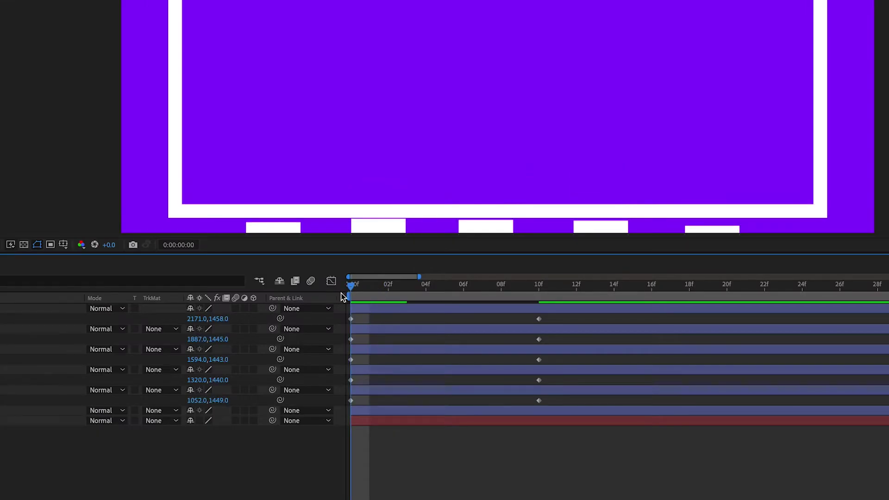
drag(345, 296, 324, 288)
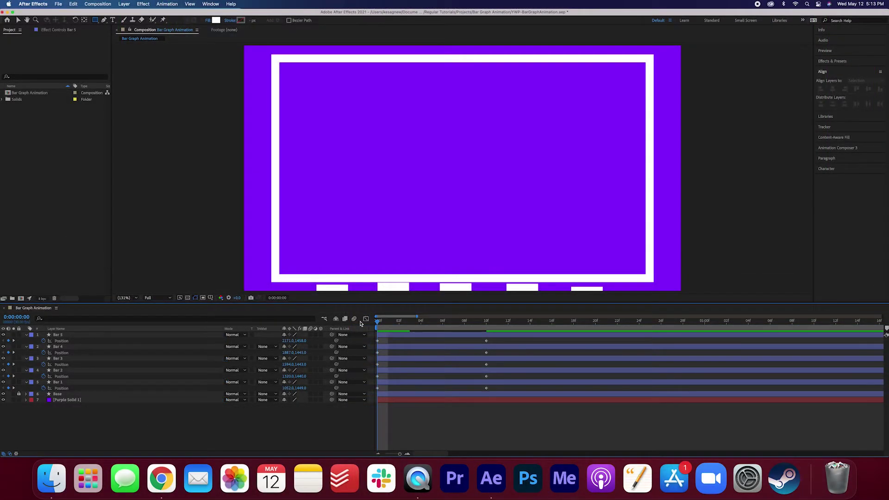
key(space)
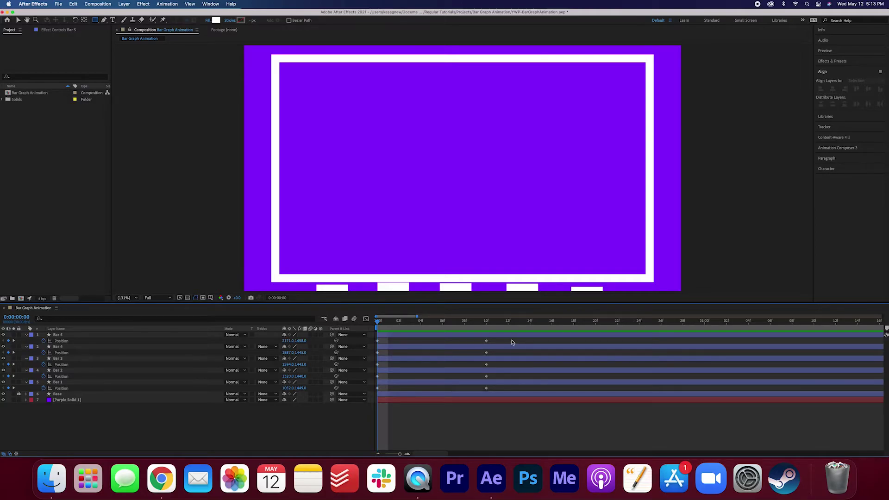
- Shift successively fewer bars' keyframes to frames 5, 10, 15 and 20 to stagger the rise
drag(378, 321, 431, 324)
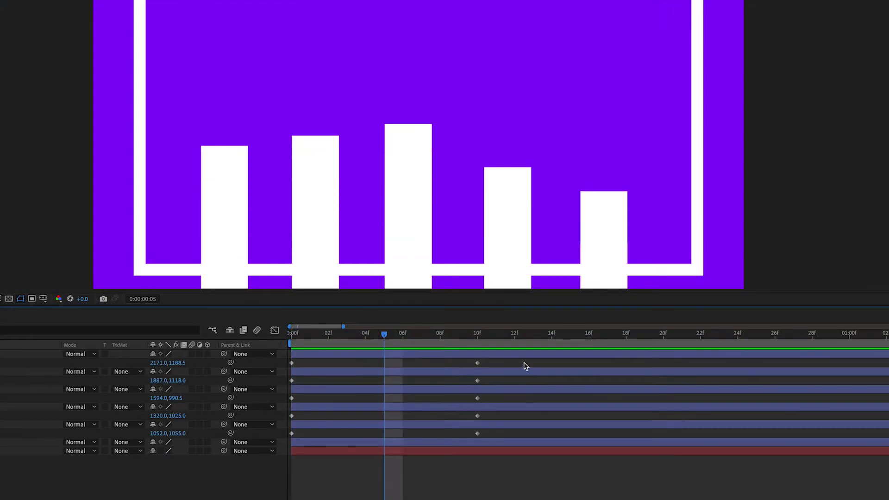
drag(525, 366, 385, 417)
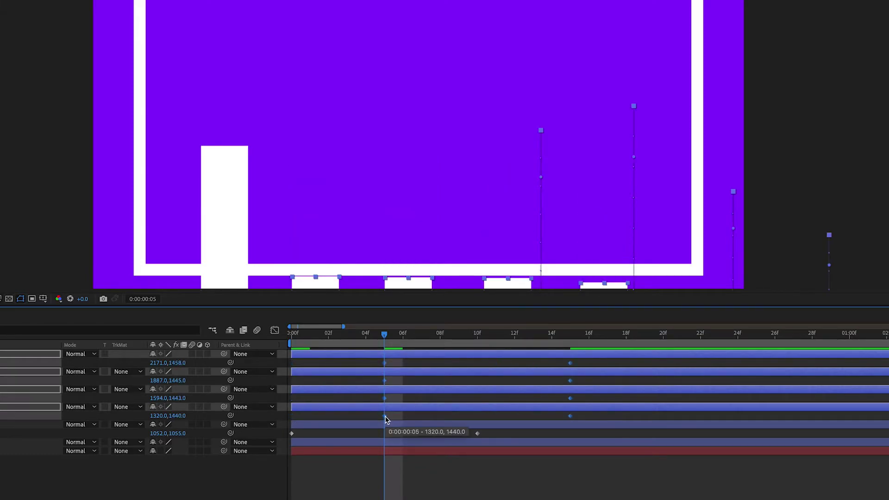
drag(385, 334, 482, 340)
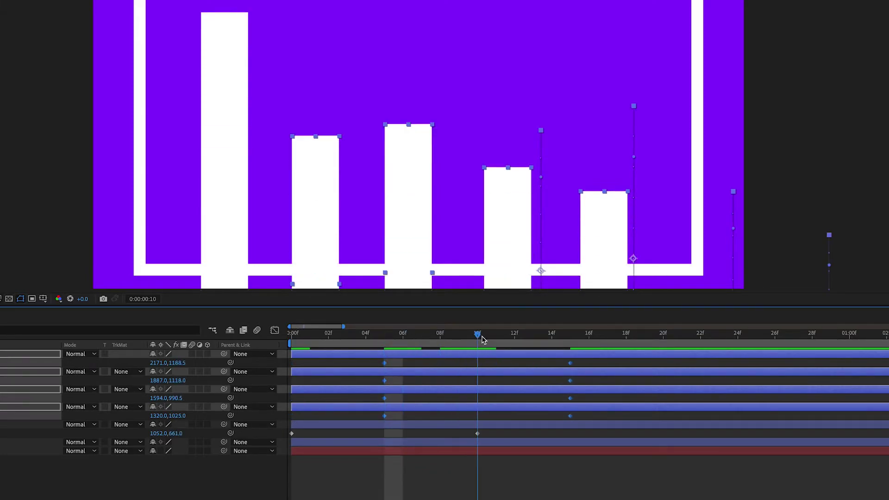
drag(594, 361, 479, 404)
click(571, 336)
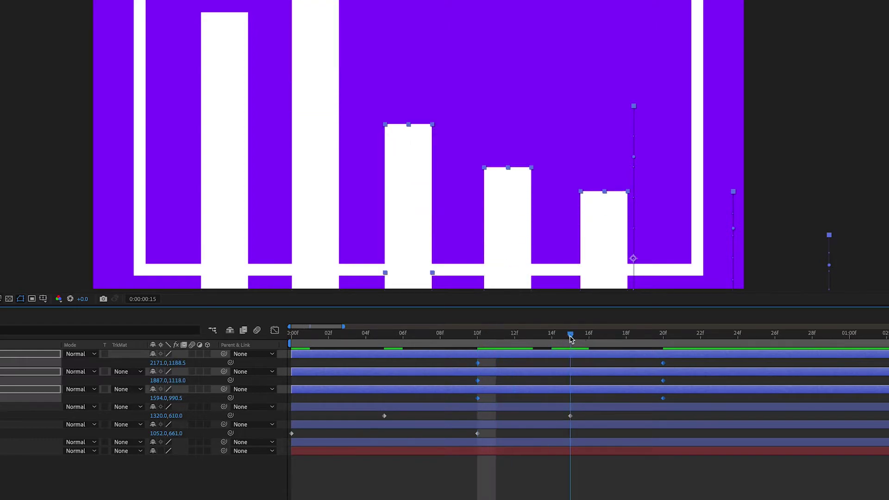
drag(704, 362, 584, 386)
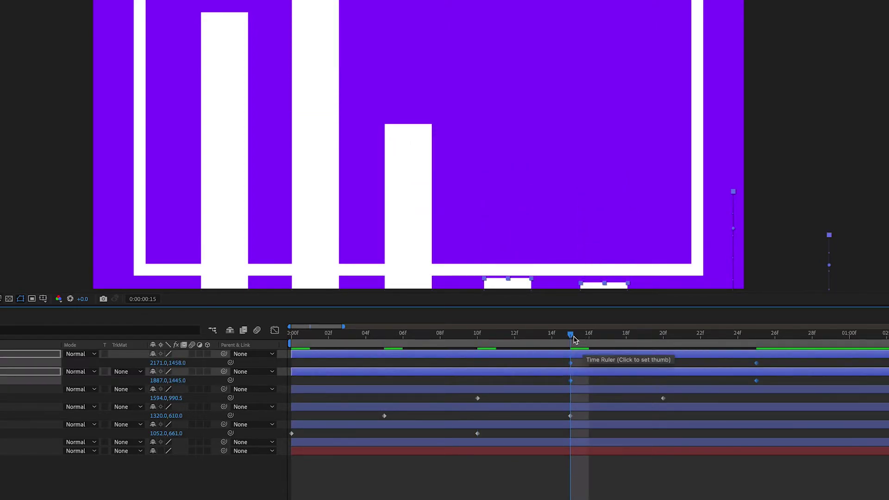
click(667, 345)
drag(771, 363, 666, 366)
click(867, 340)
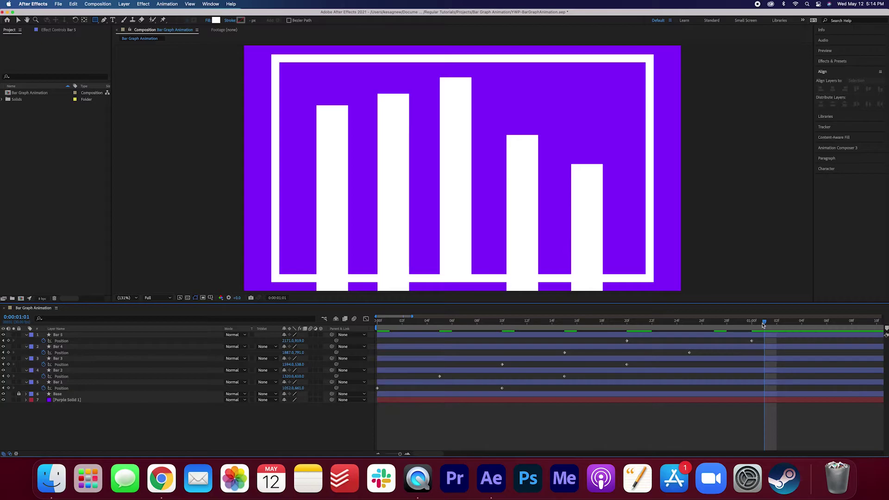
drag(764, 326, 366, 326)
key(space)
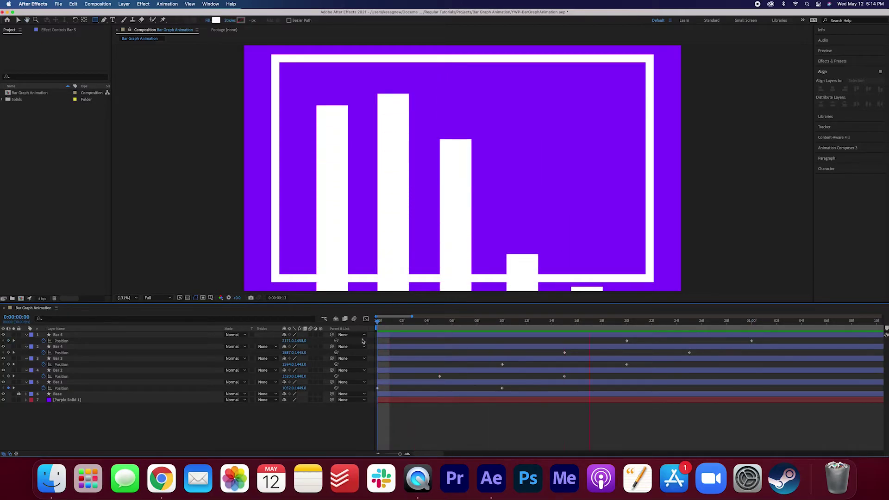
key(space)
key(semicolon)
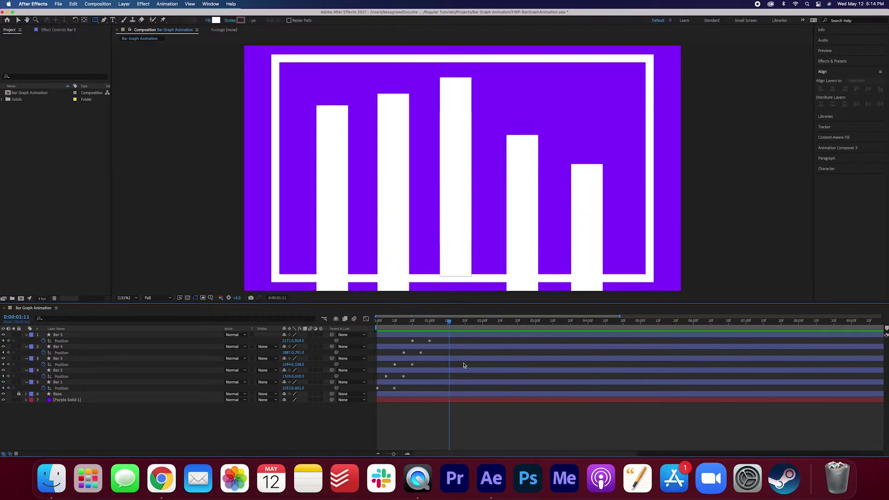
drag(443, 324, 302, 324)
key(space)
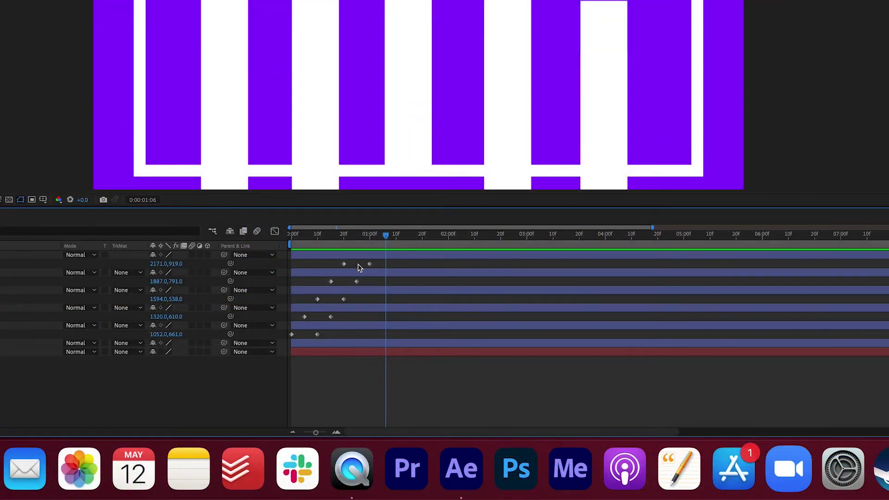
- Select all five bars' Position keyframes and apply Keyframe Assistant > Easy Ease
drag(402, 264, 255, 345)
right_click(344, 301)
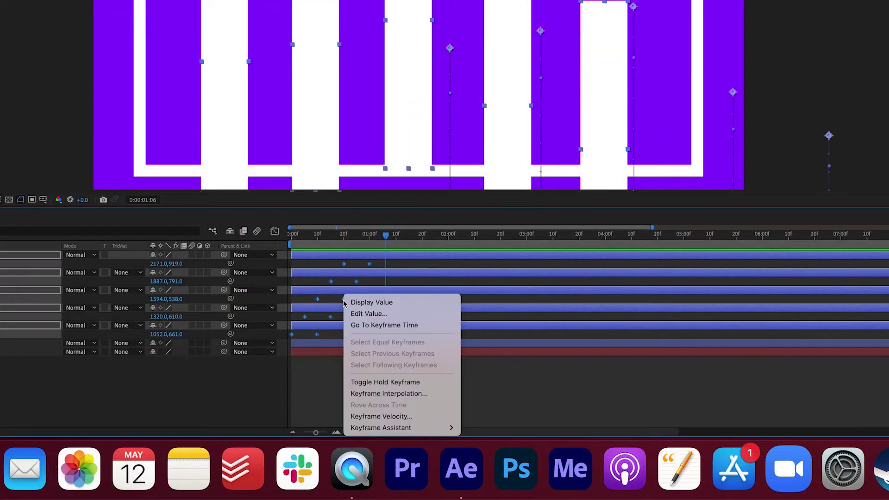
mouse_move(407, 427)
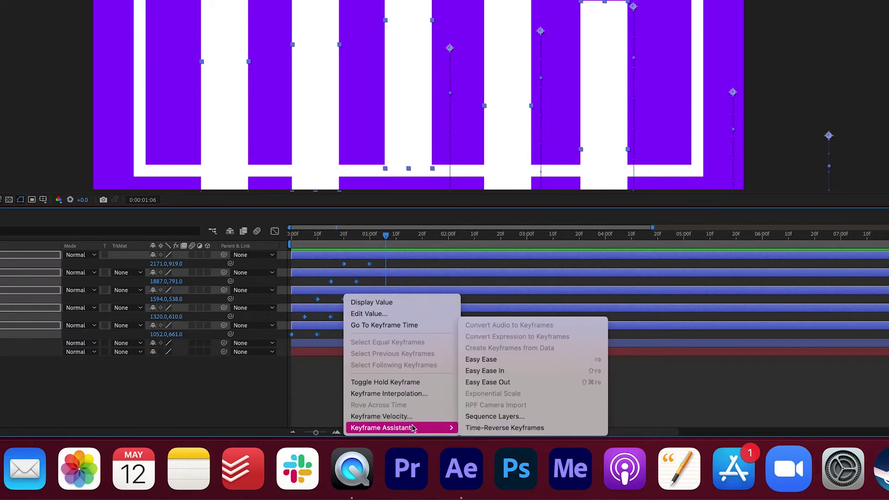
click(539, 361)
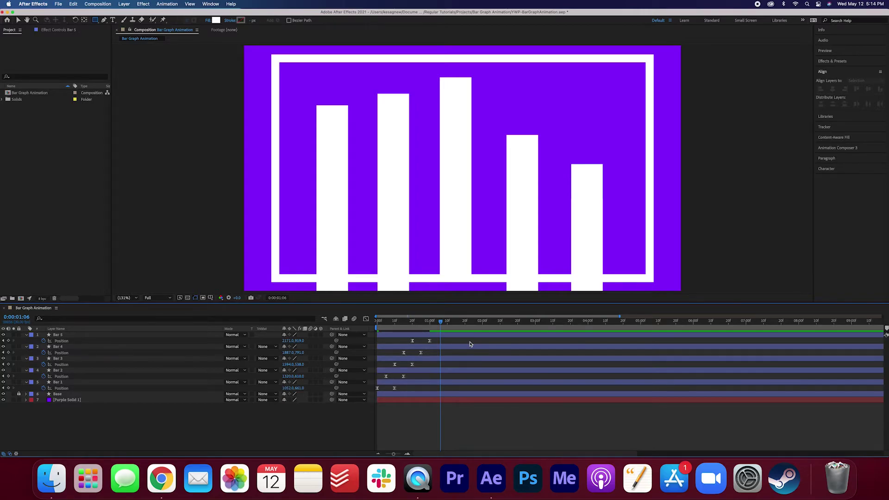
- Stretch all the eased Position keyframes over a longer span, then preview from 0:00
drag(470, 343, 349, 406)
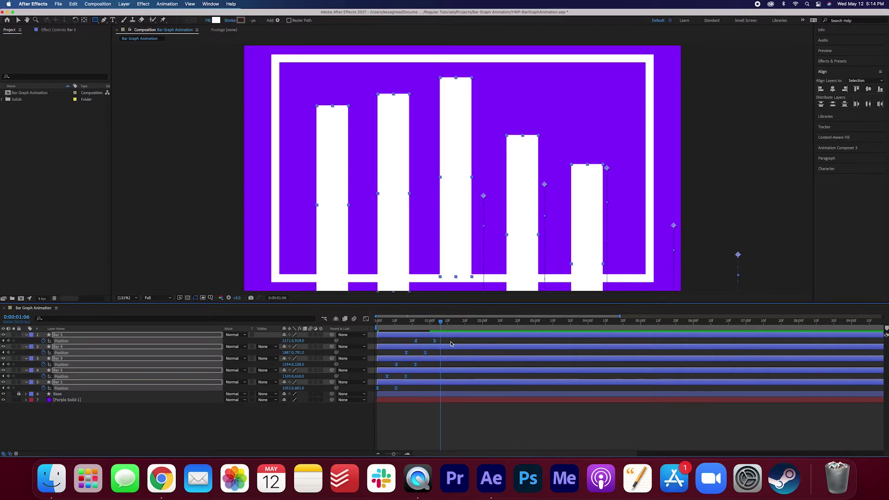
drag(452, 343, 566, 341)
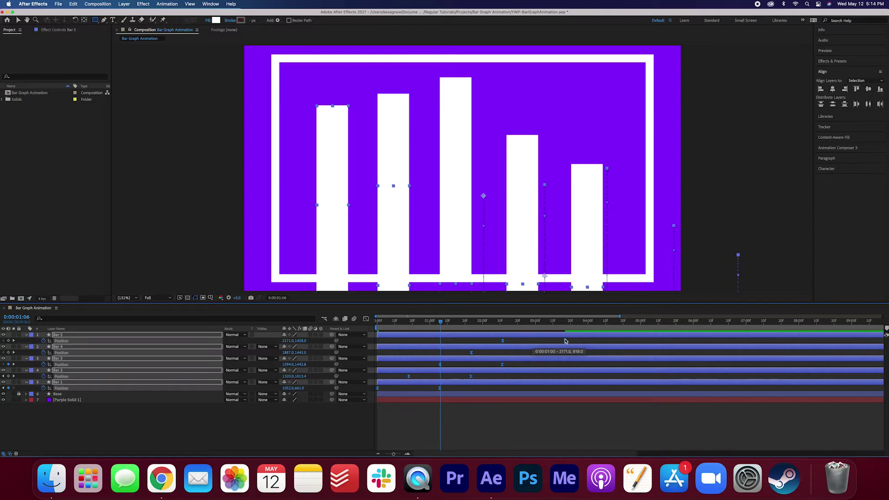
drag(439, 341, 416, 346)
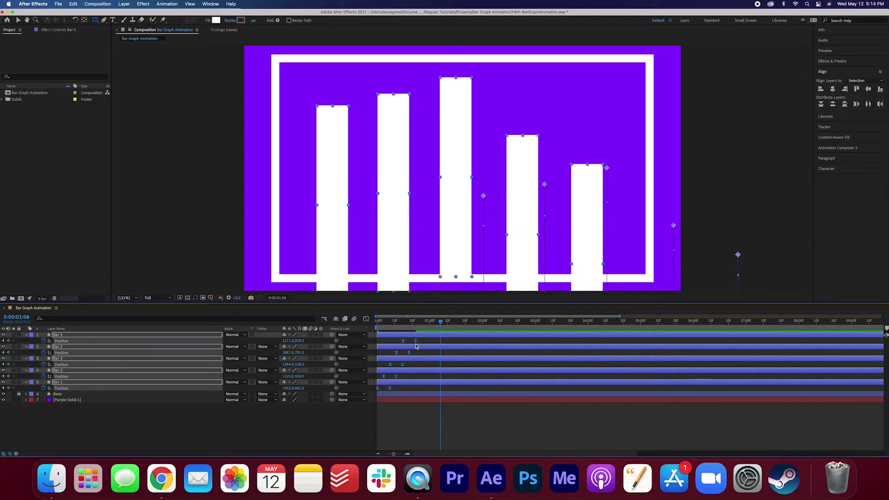
drag(470, 340, 536, 343)
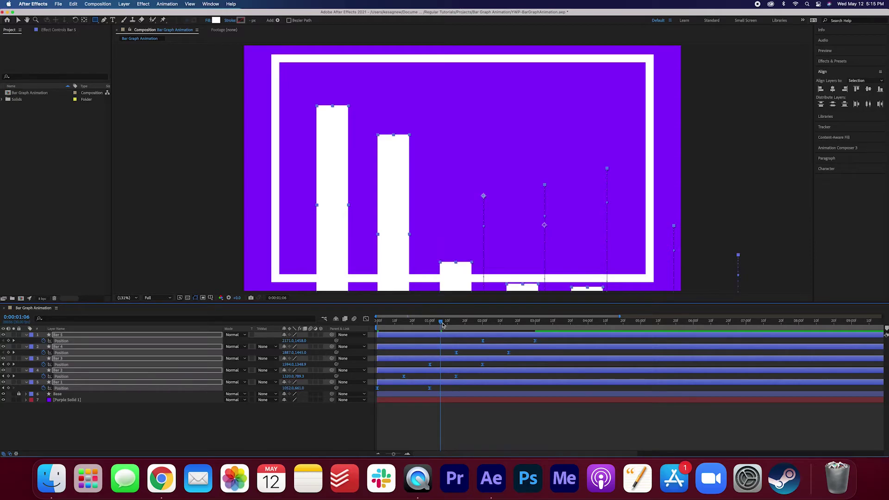
drag(443, 324, 378, 324)
key(space)
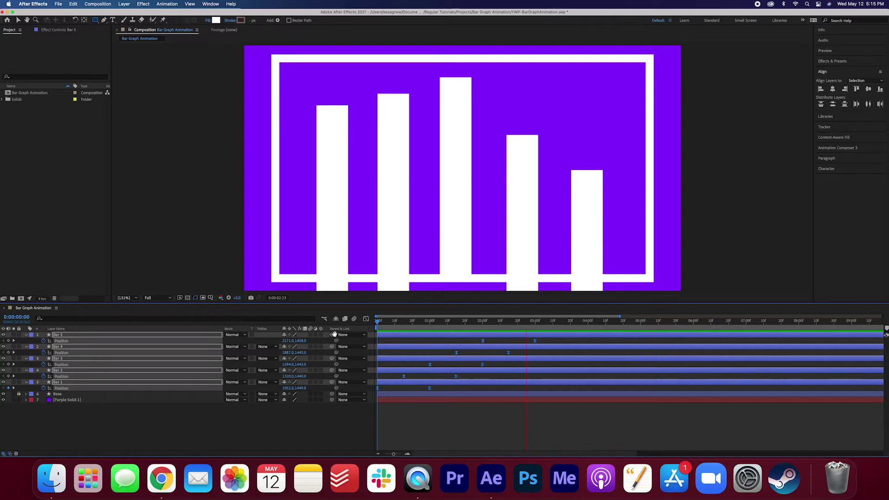
key(space)
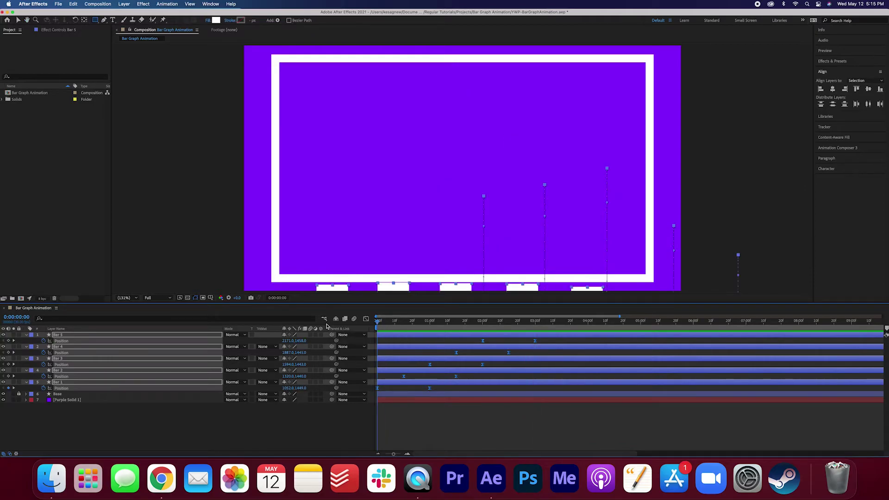
key(space)
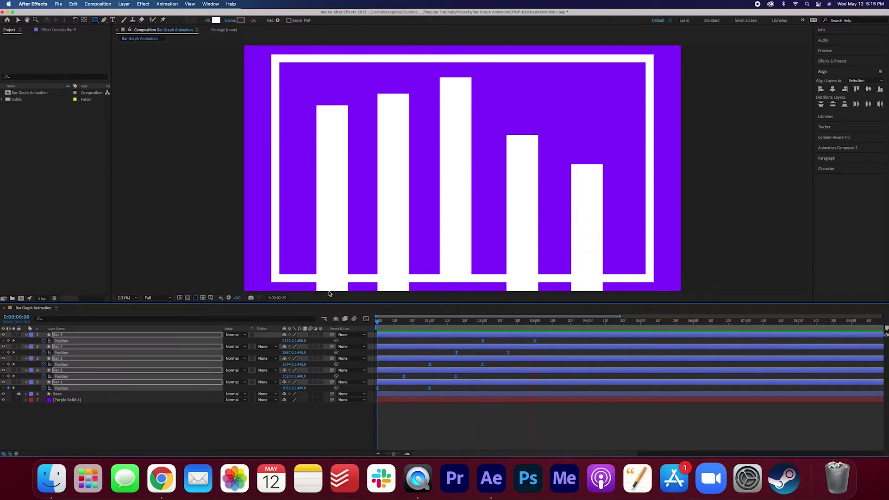
key(space)
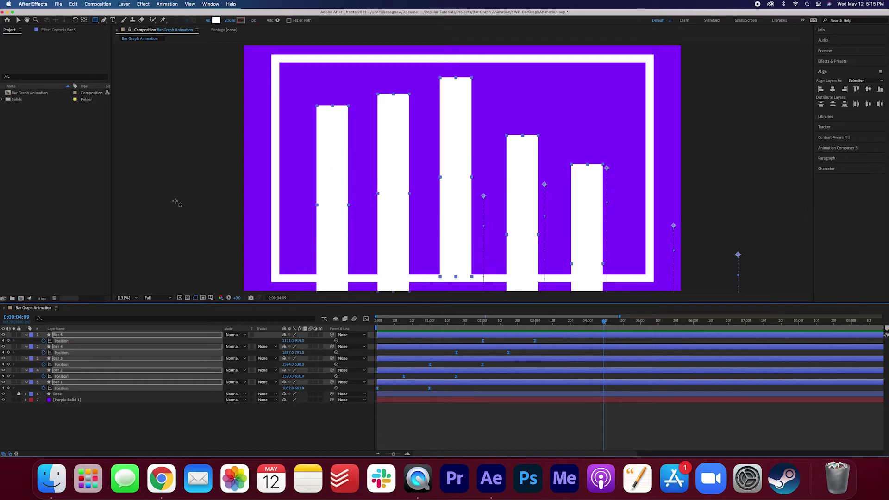
- Collapse the Bar layers and pre-compose Bar 1–Bar 5 into 'Bar Nest', moving all attributes
click(27, 335)
click(71, 407)
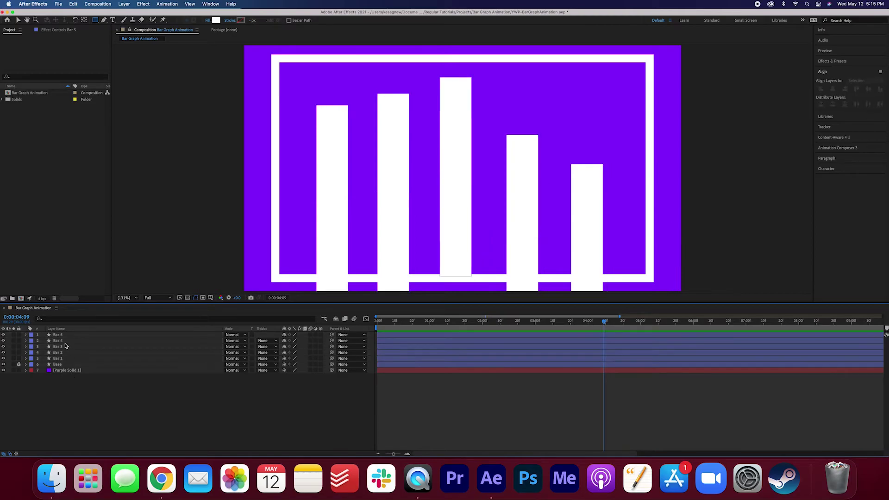
click(57, 335)
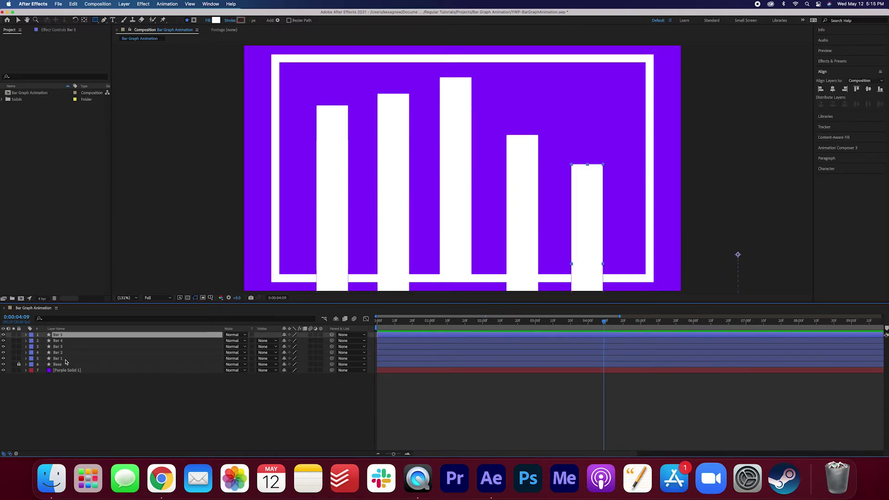
shift+click(65, 360)
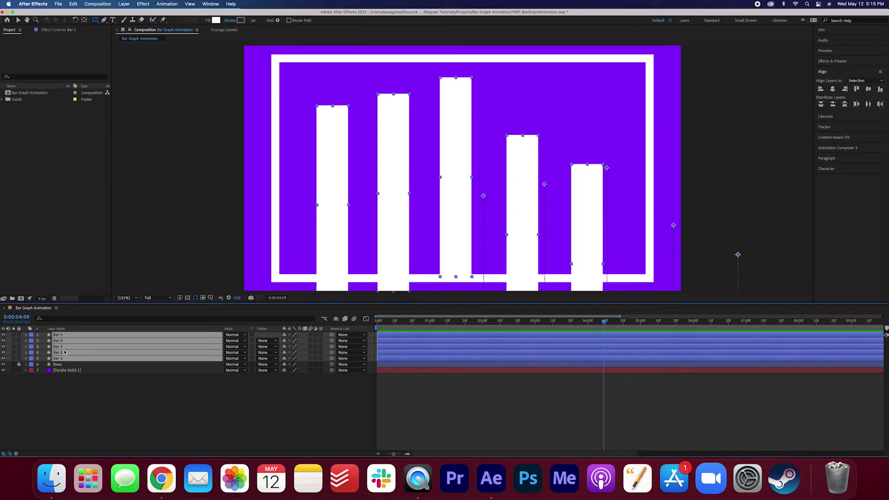
right_click(65, 348)
click(98, 416)
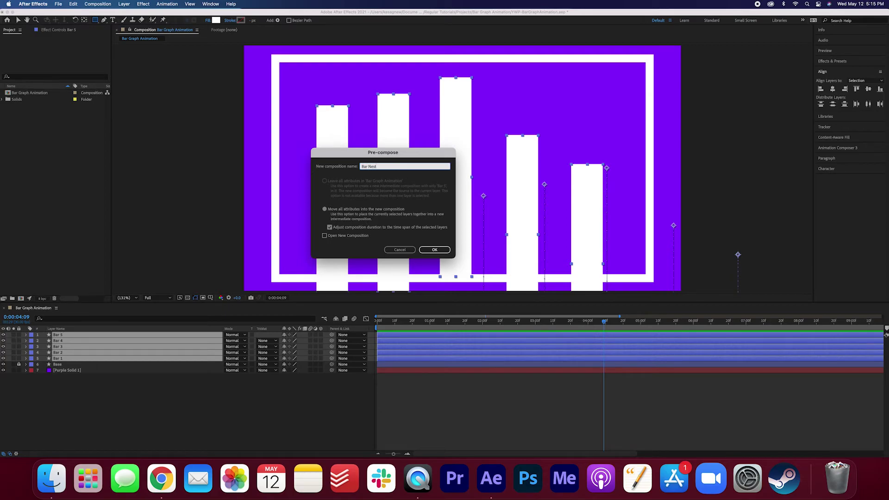
click(435, 249)
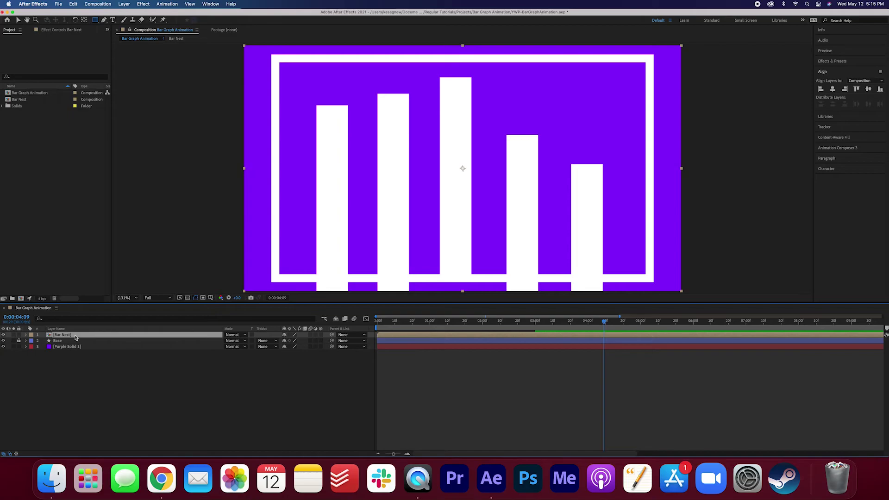
- Pick the Rectangle Tool to draw a mask on the Bar Nest layer
click(98, 20)
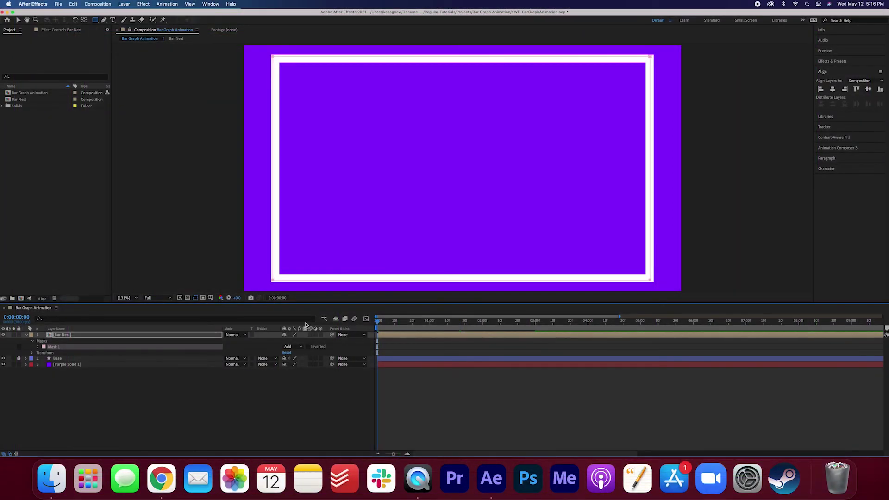
key(space)
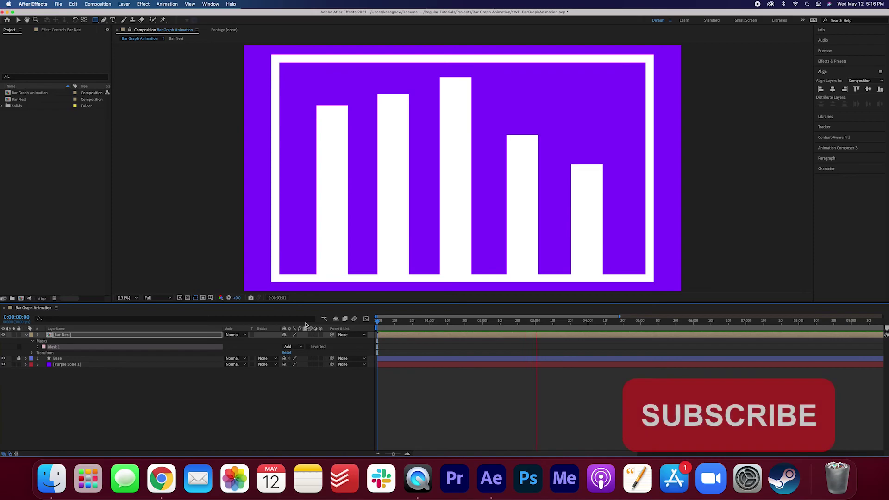
key(space)
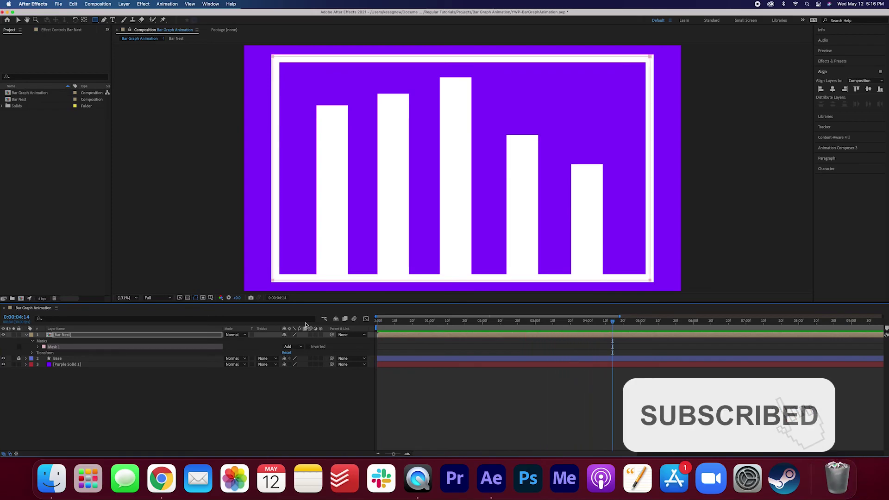